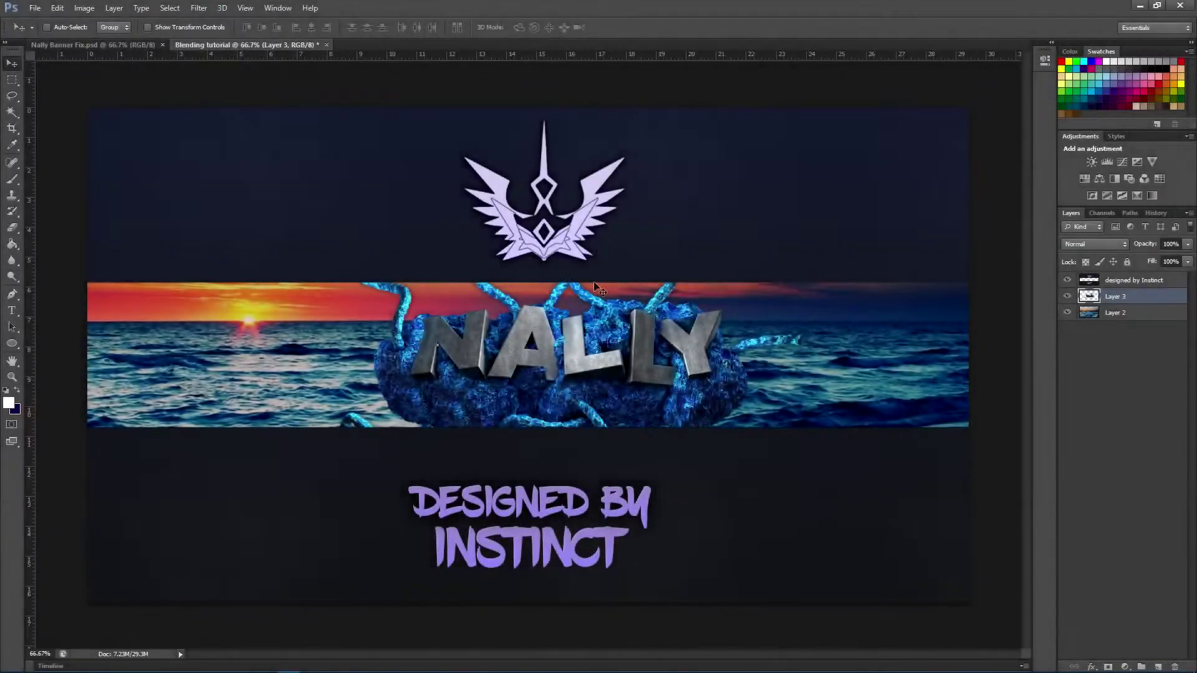
# Toggle the ocean and NALLY layers' visibility and compare against the finished banner for reference.
pyautogui.click(1067, 314)
pyautogui.click(1066, 314)
pyautogui.click(1067, 297)
pyautogui.click(1067, 297)
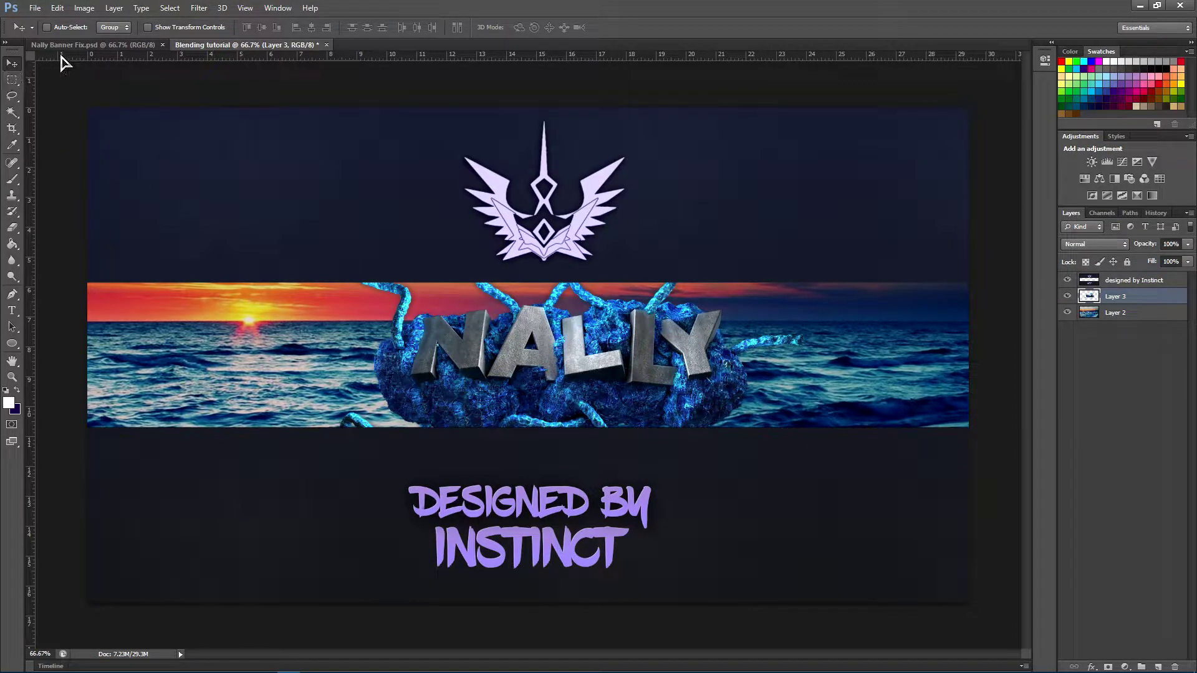
pyautogui.click(122, 45)
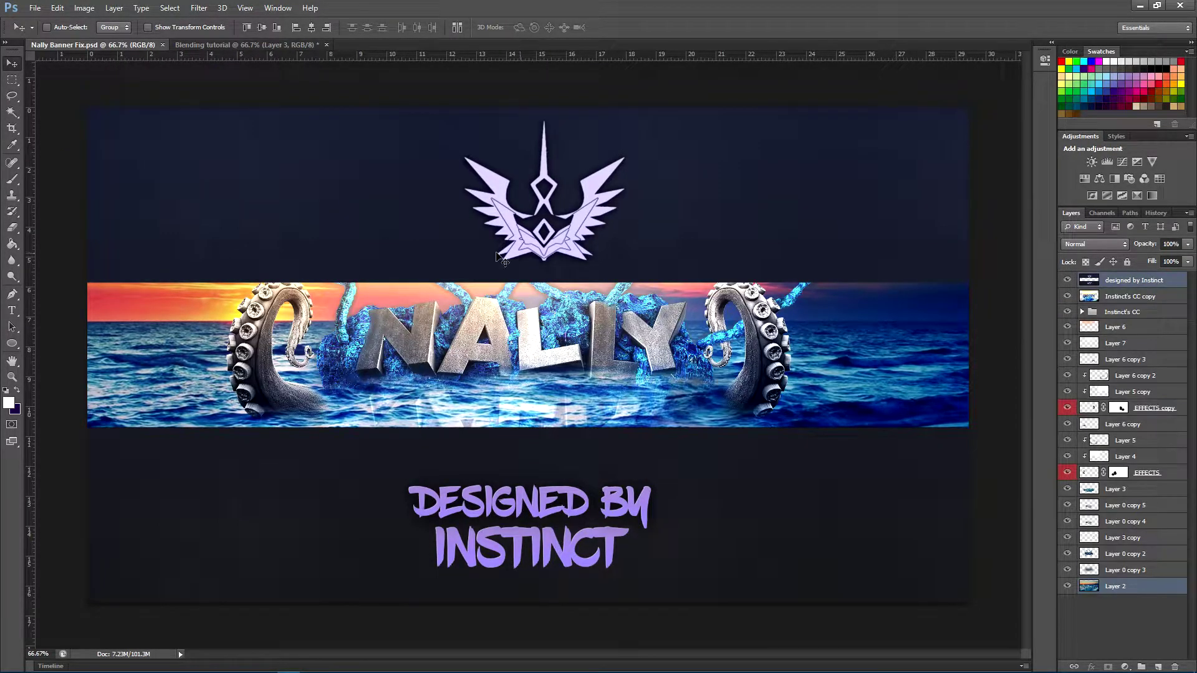
pyautogui.click(271, 46)
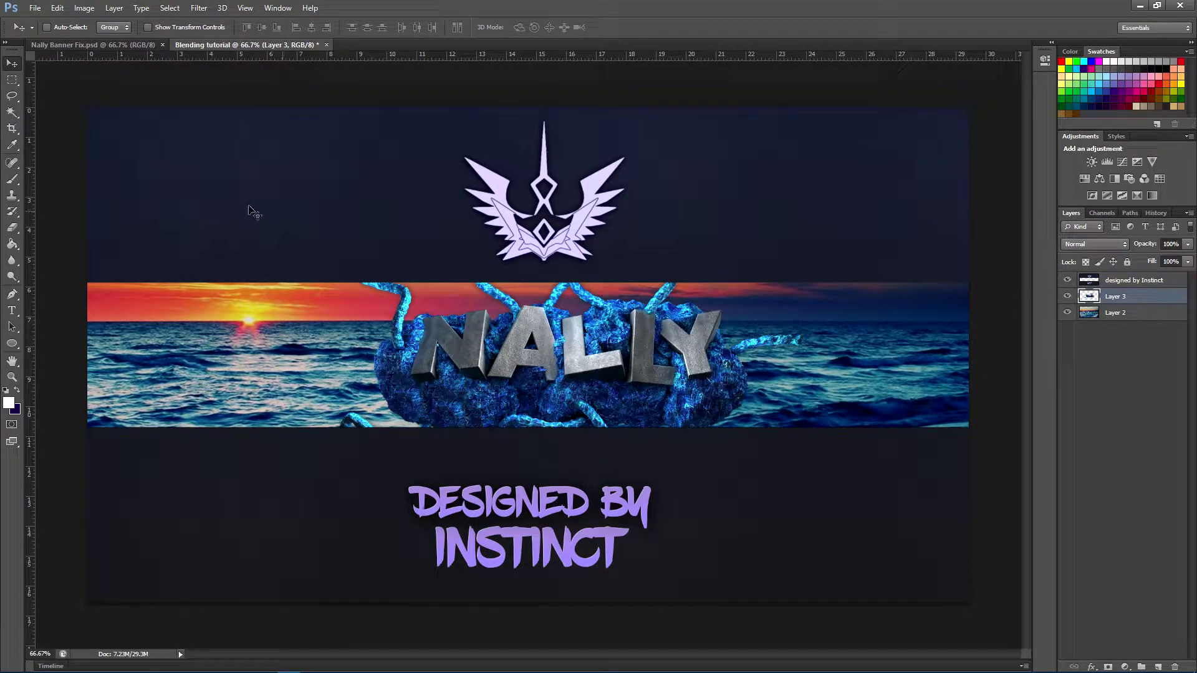
# Move the NALLY rock up-left, resize it slightly, then shift it down-right into the water.
pyautogui.moveTo(556, 393); pyautogui.dragTo(492, 377)
pyautogui.hotkey('ctrl', 't')
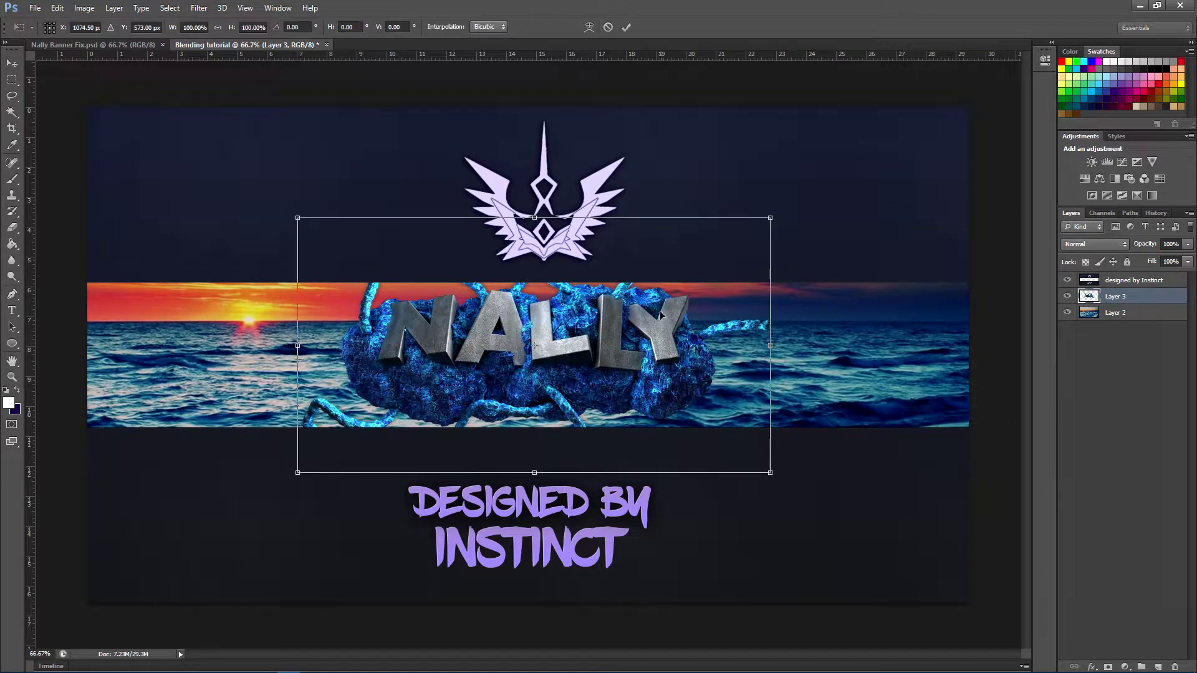
pyautogui.moveTo(763, 225); pyautogui.dragTo(787, 195)
pyautogui.press('Return')
pyautogui.moveTo(490, 376); pyautogui.dragTo(525, 382)
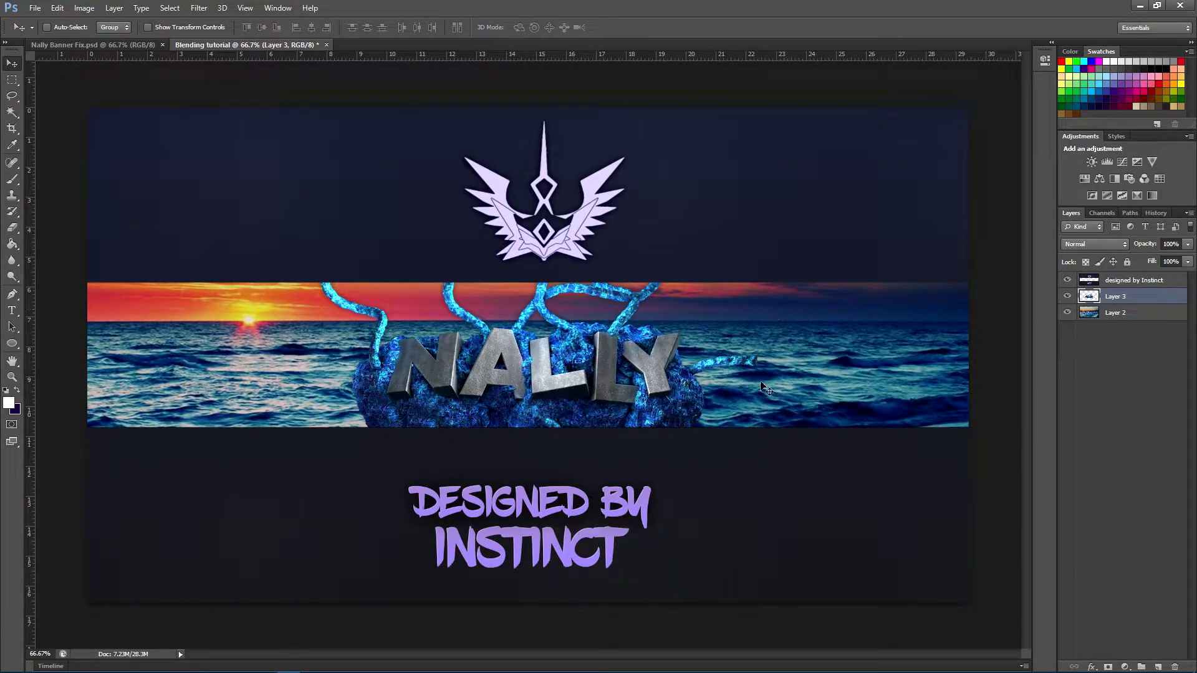
# Set up the Eraser with a soft 0%-hardness brush of about 422 px.
pyautogui.click(1066, 313)
pyautogui.click(1067, 313)
pyautogui.click(11, 228)
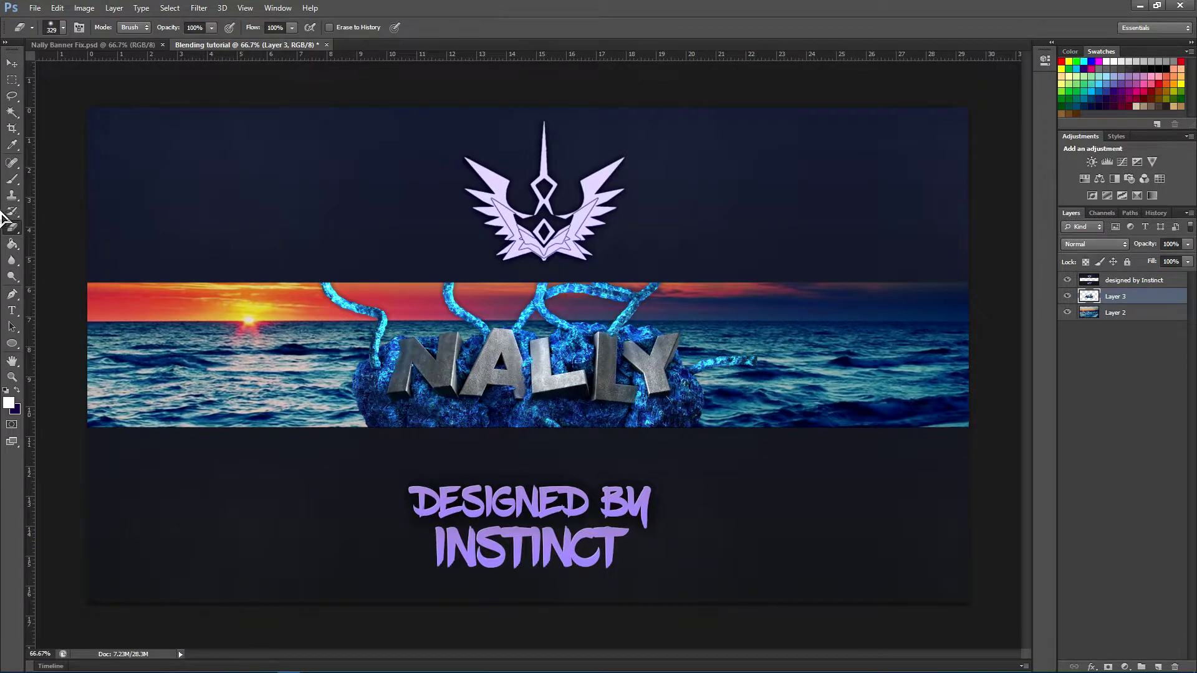
pyautogui.rightClick(512, 383)
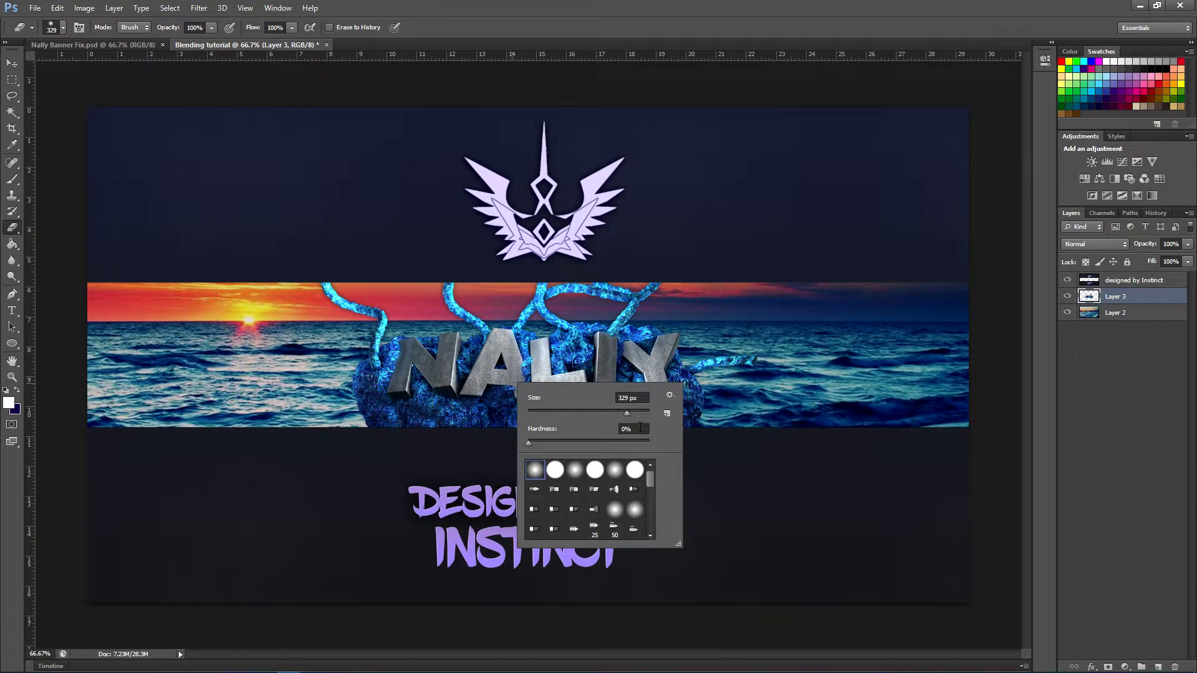
pyautogui.moveTo(627, 413); pyautogui.dragTo(633, 412)
pyautogui.click(857, 287)
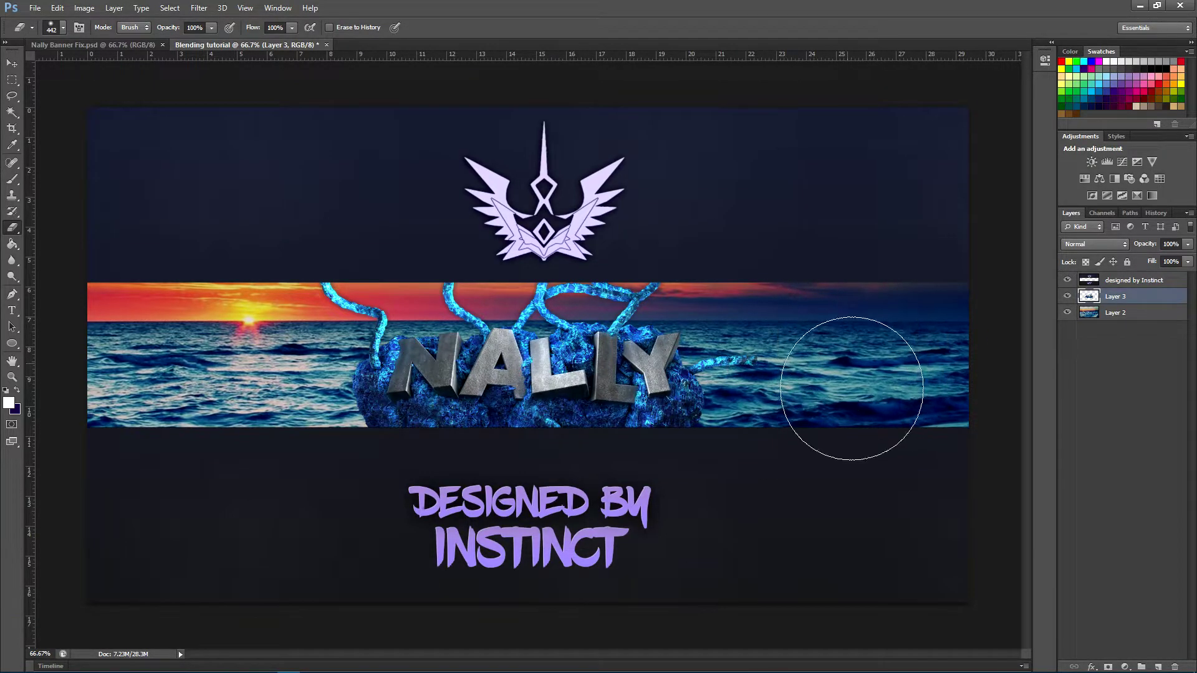
# Shrink the eraser to 180 px and make Layer 2, the ocean background, active.
pyautogui.click(1067, 312)
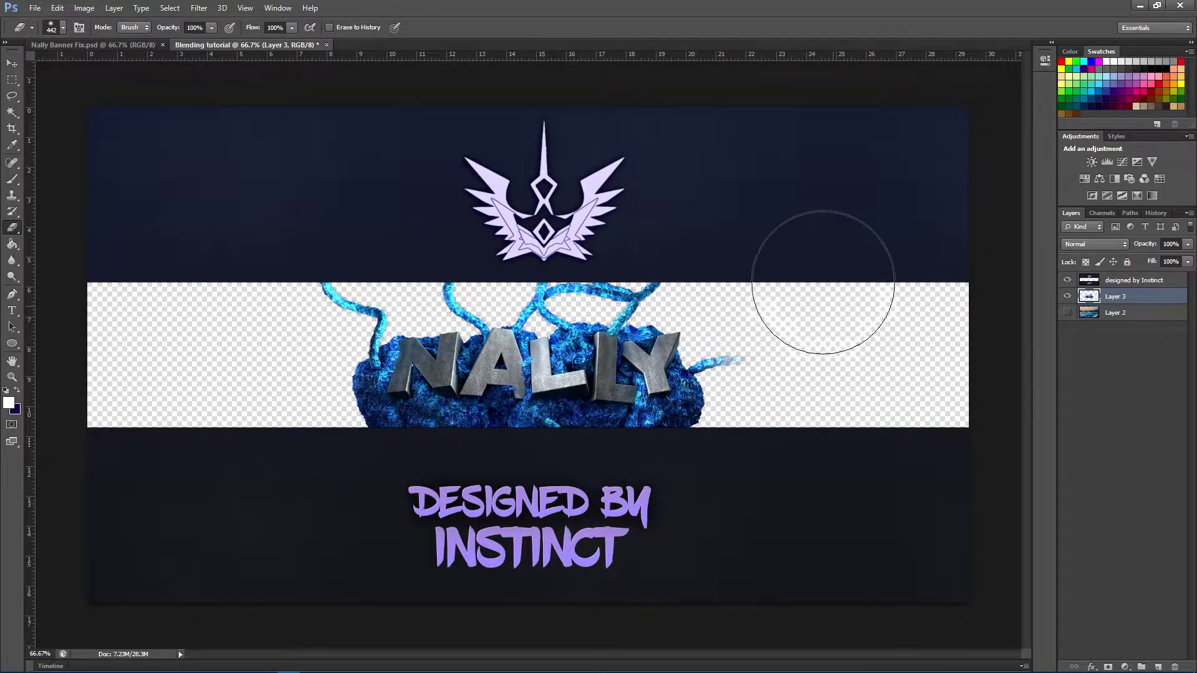
pyautogui.click(1067, 312)
pyautogui.press('[')
pyautogui.press('[')
pyautogui.press('[')
pyautogui.press('[')
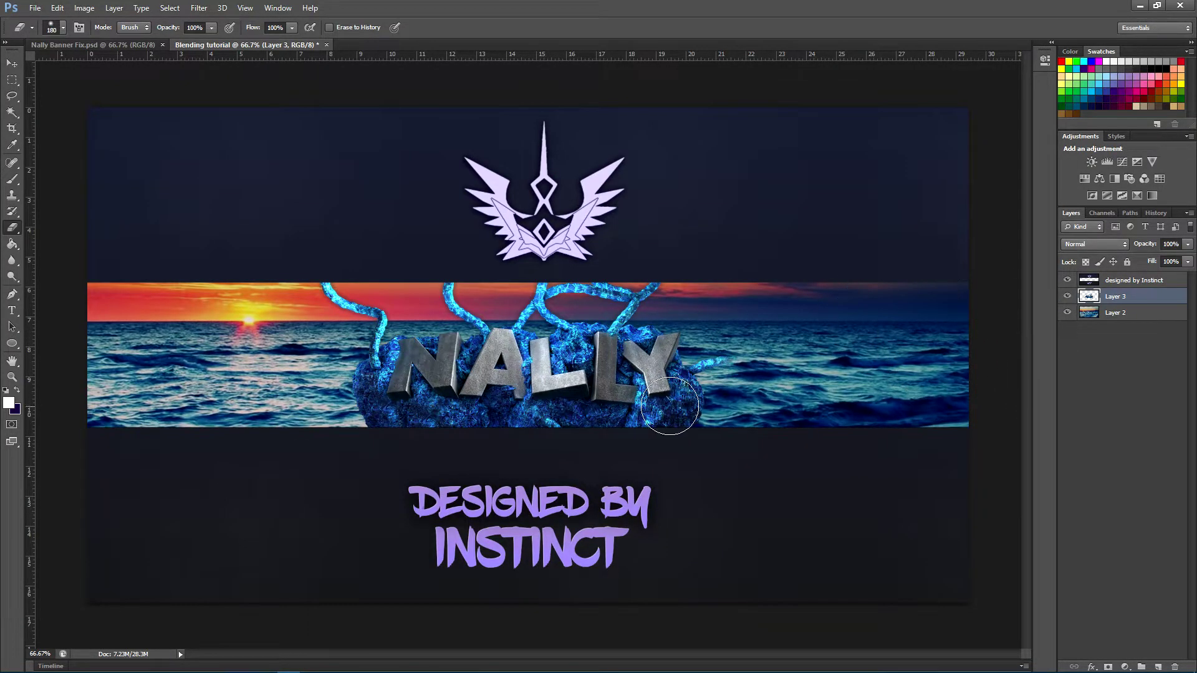
pyautogui.click(1156, 317)
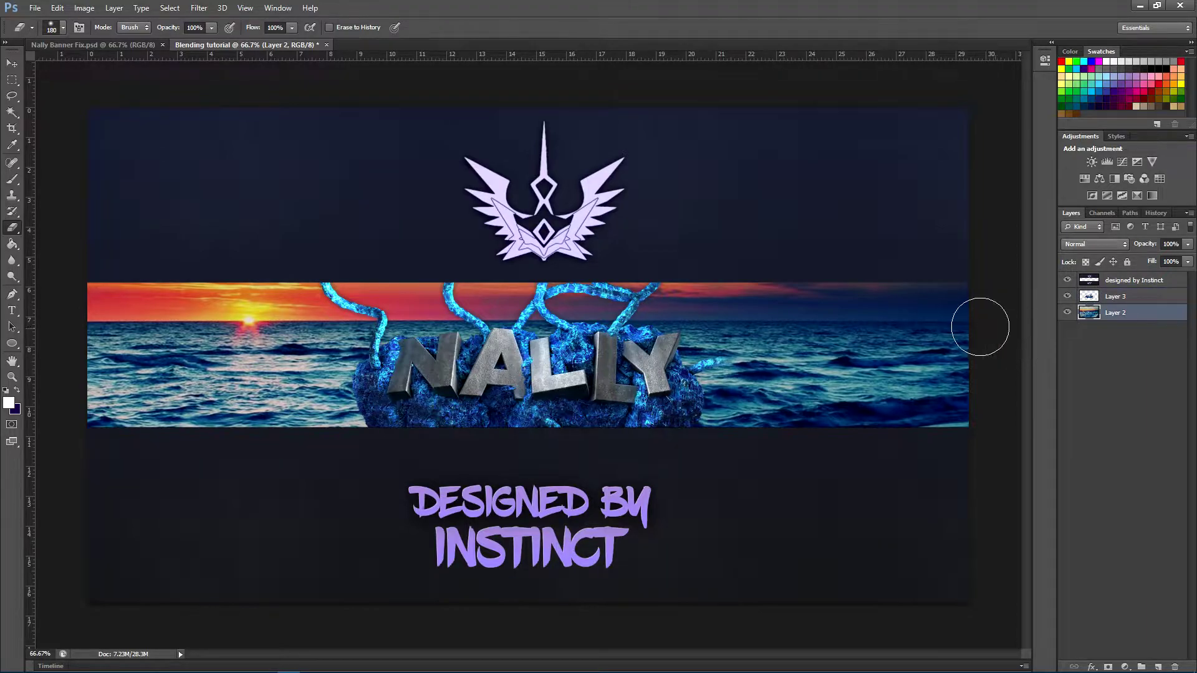
# Choose the Pen tool and check the finished banner for reference.
pyautogui.click(12, 295)
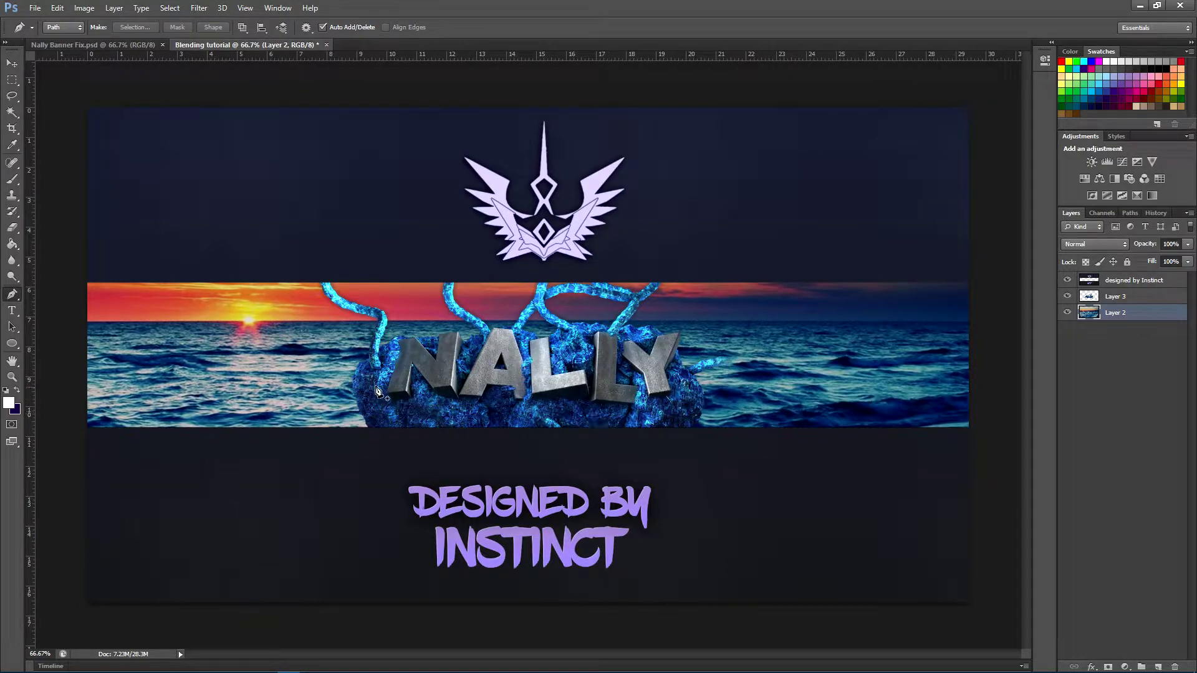
pyautogui.click(128, 45)
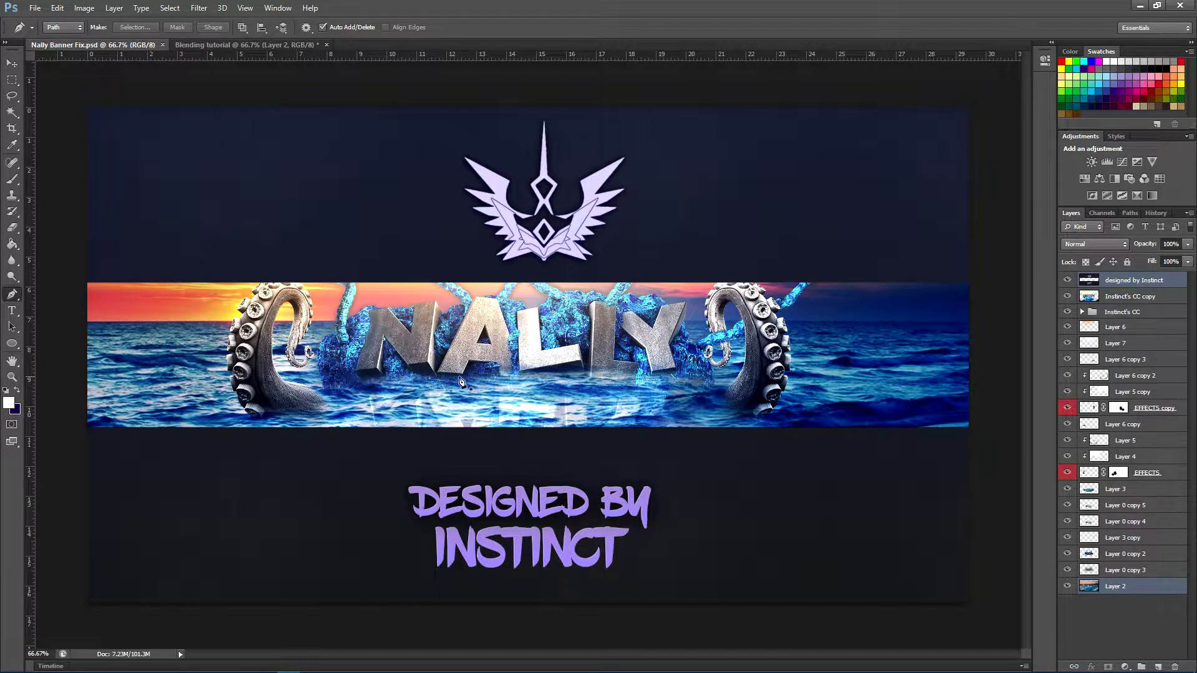
pyautogui.click(273, 46)
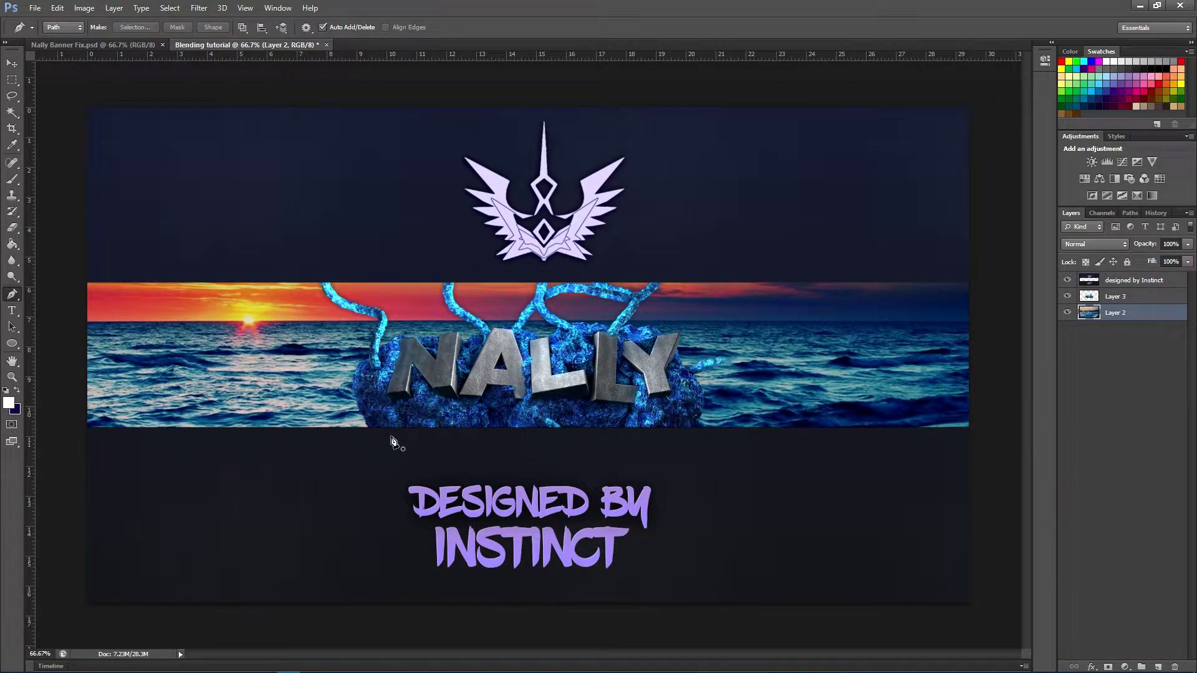
# Draw a closed path curving across the rock's base and down around the INSTINCT text.
pyautogui.click(303, 450)
pyautogui.moveTo(438, 386); pyautogui.dragTo(498, 401)
pyautogui.moveTo(617, 408); pyautogui.dragTo(647, 384)
pyautogui.moveTo(784, 447); pyautogui.dragTo(797, 498)
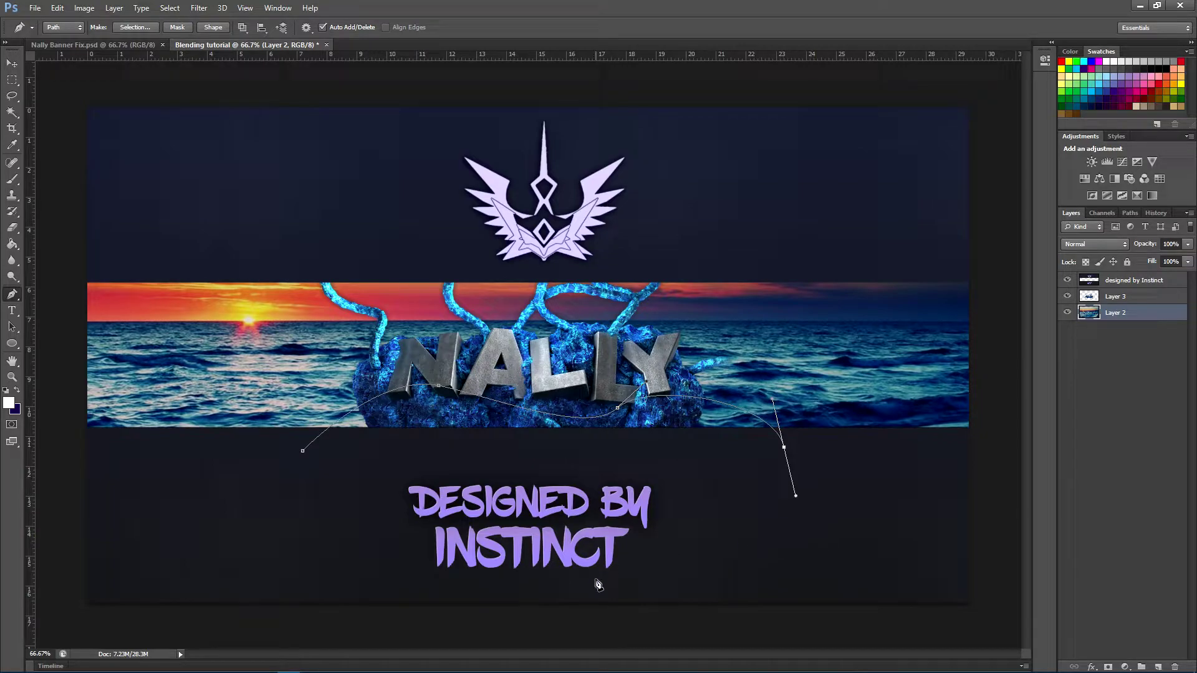
pyautogui.click(596, 579)
pyautogui.click(292, 537)
pyautogui.click(303, 451)
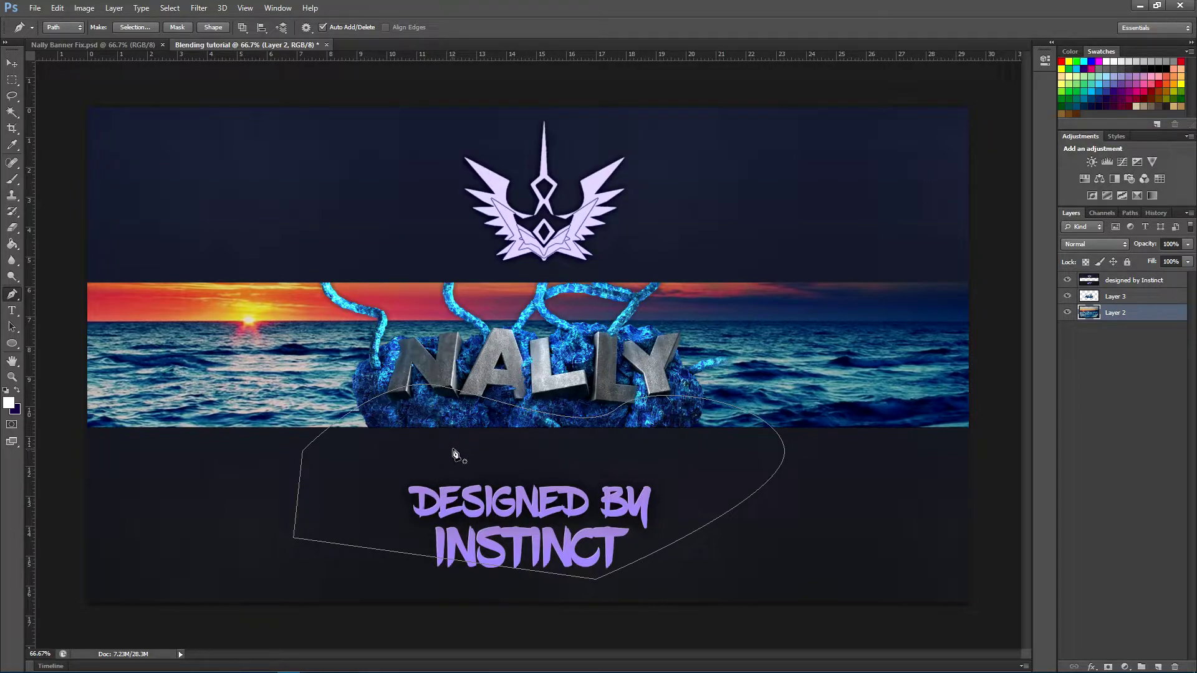
# Convert the closed pen path into a selection.
pyautogui.rightClick(471, 423)
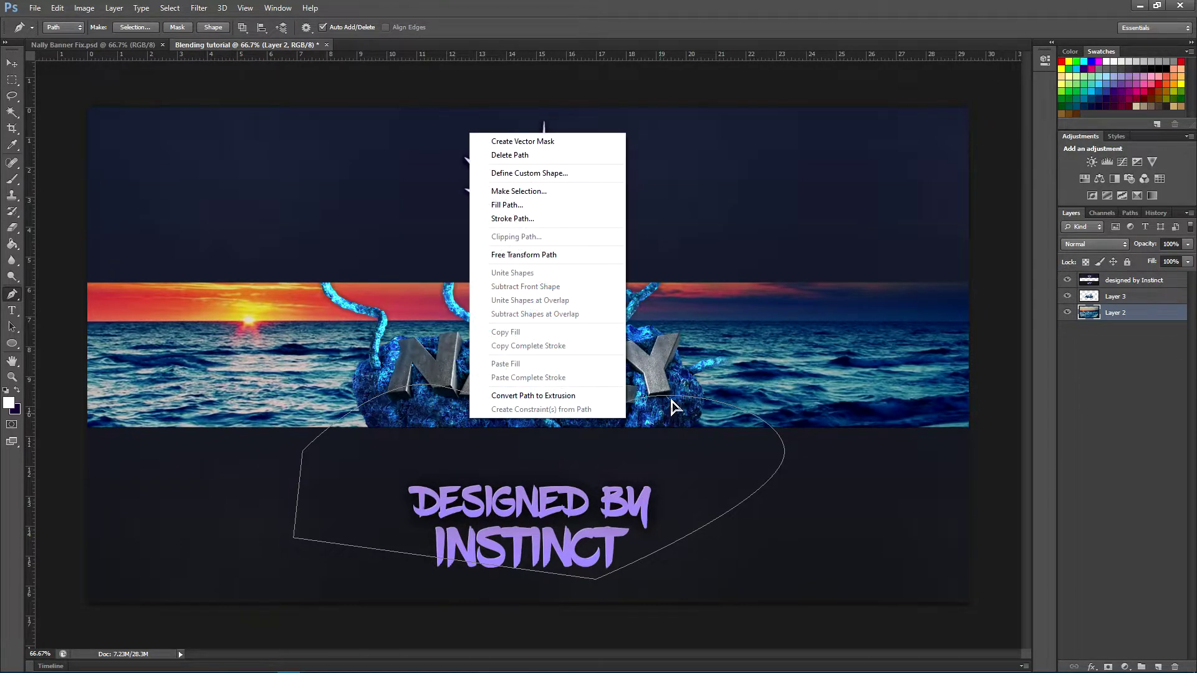
pyautogui.click(521, 193)
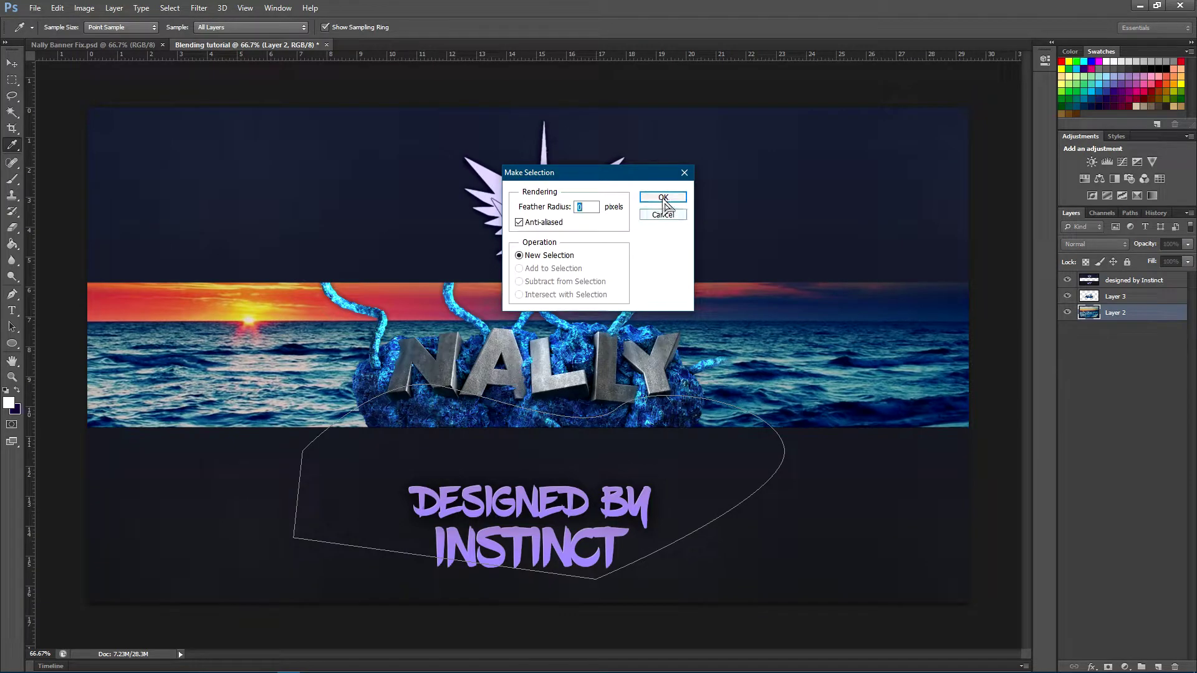
pyautogui.click(669, 195)
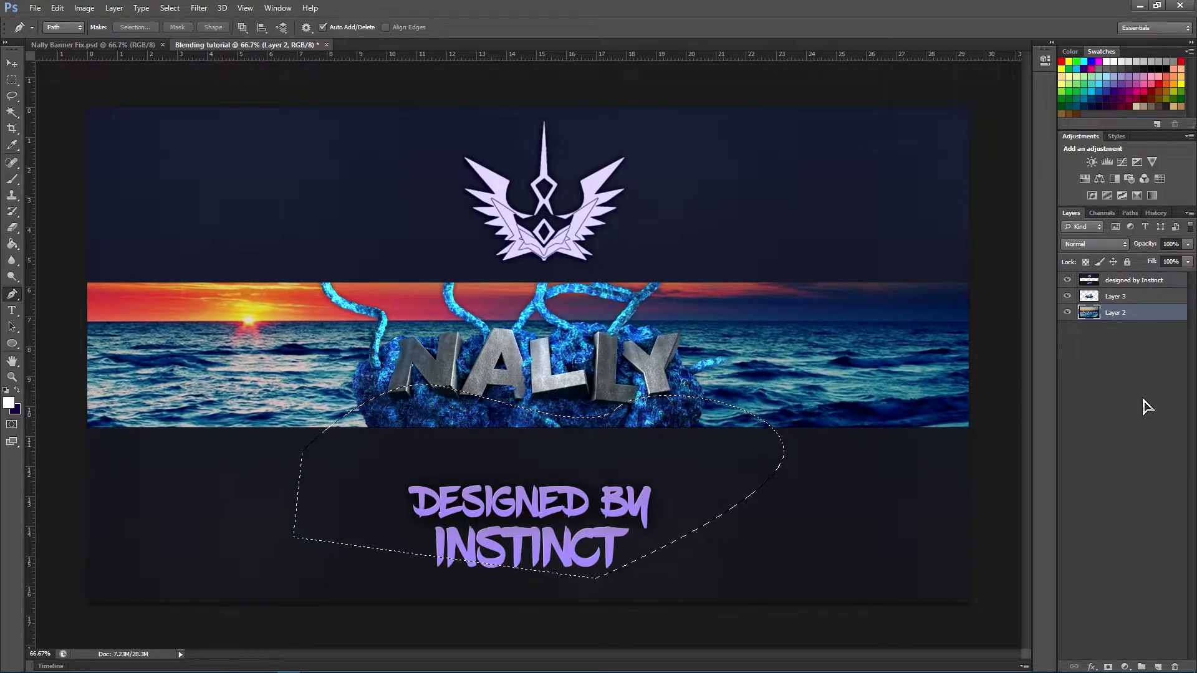
# Add a new layer above the NALLY rock layer and paste the ocean waves into it.
pyautogui.click(1158, 666)
pyautogui.moveTo(1132, 314); pyautogui.dragTo(1125, 288)
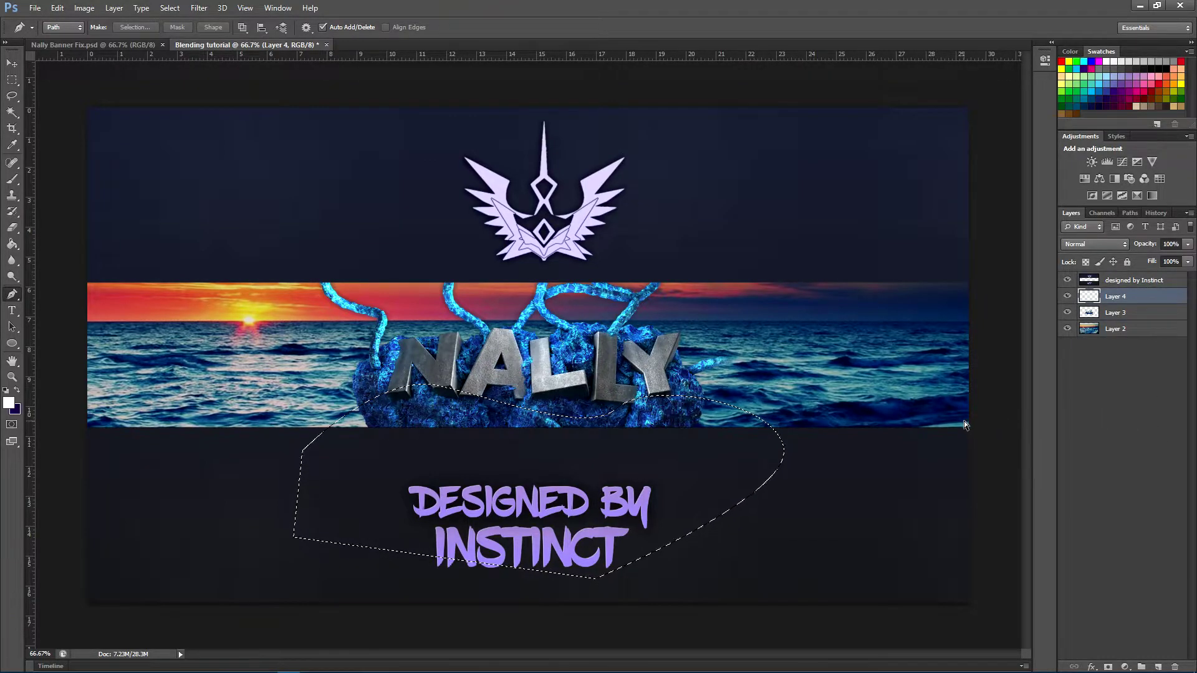
pyautogui.hotkey('ctrl', 'v')
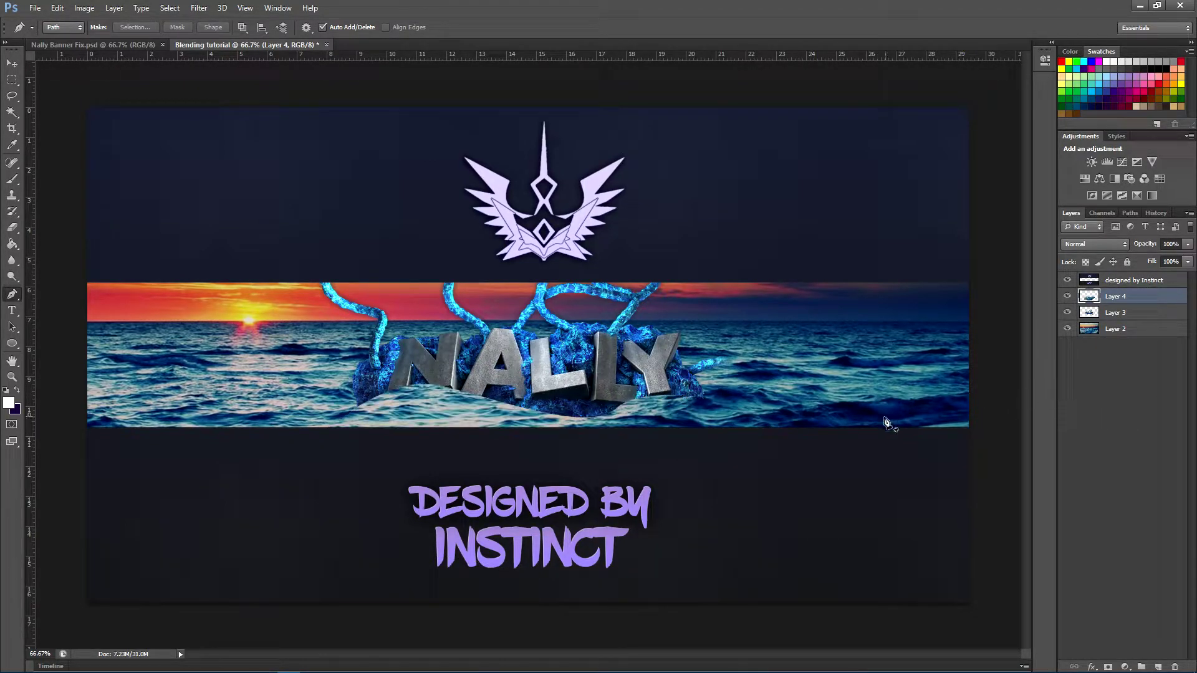
pyautogui.click(12, 63)
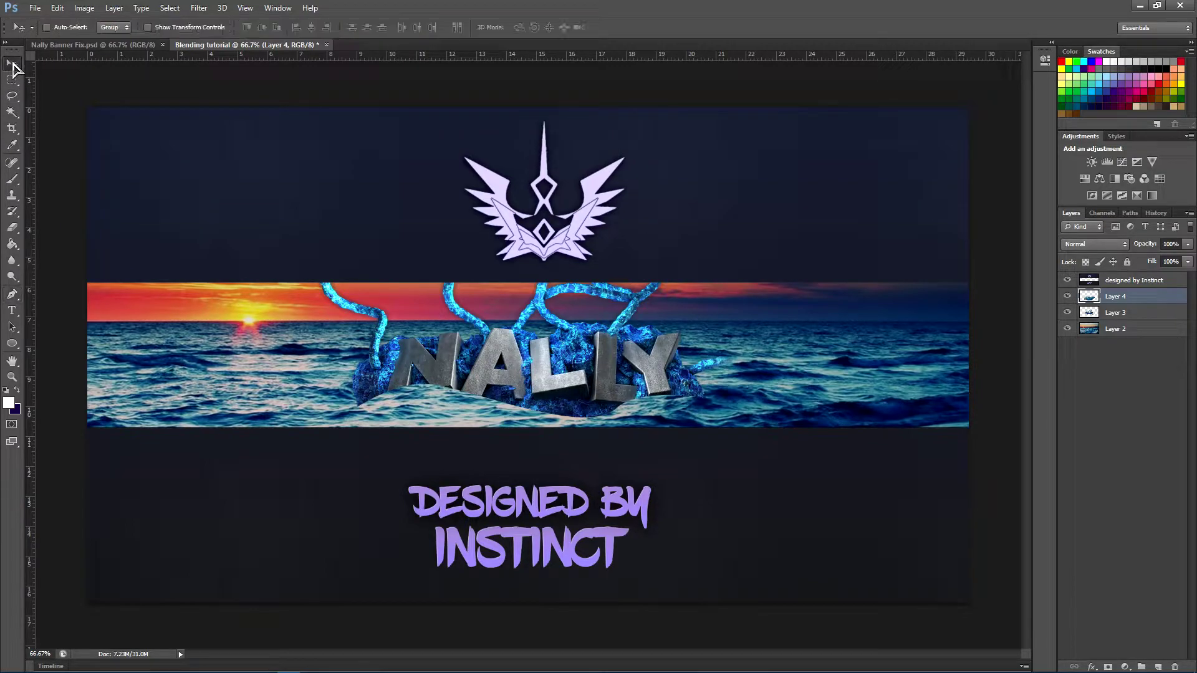
# Toggle the ocean overlay and NALLY rock layers on and off to compare.
pyautogui.click(1067, 297)
pyautogui.click(1067, 297)
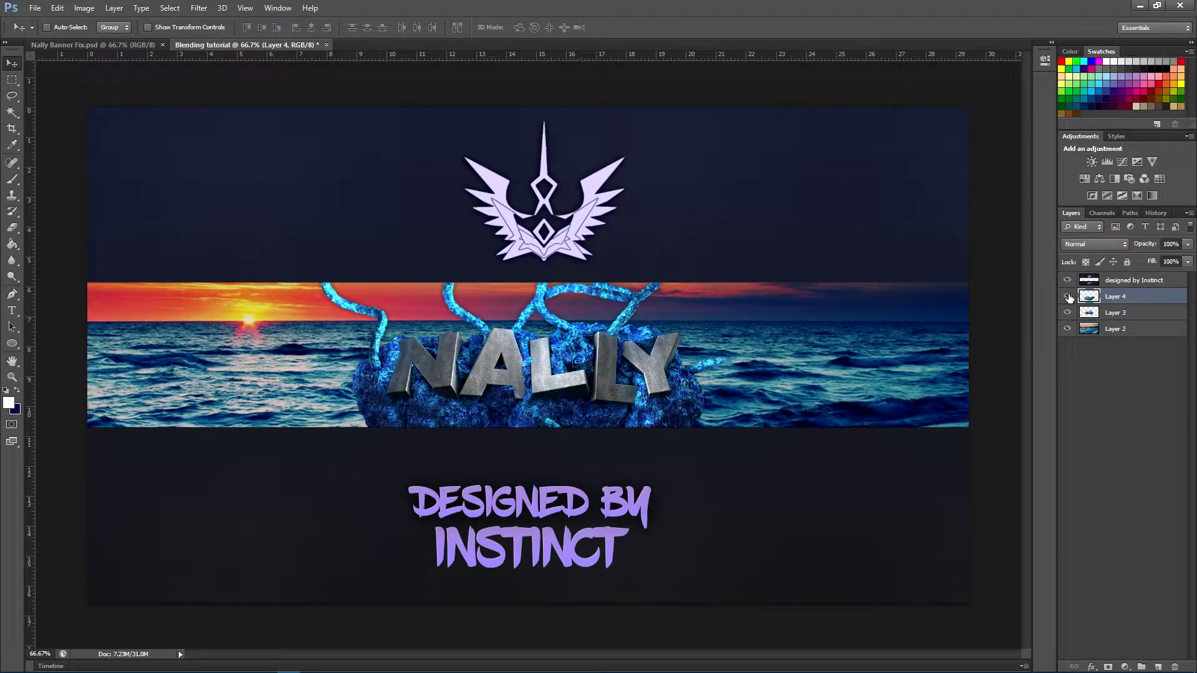
pyautogui.click(1066, 314)
pyautogui.click(1065, 313)
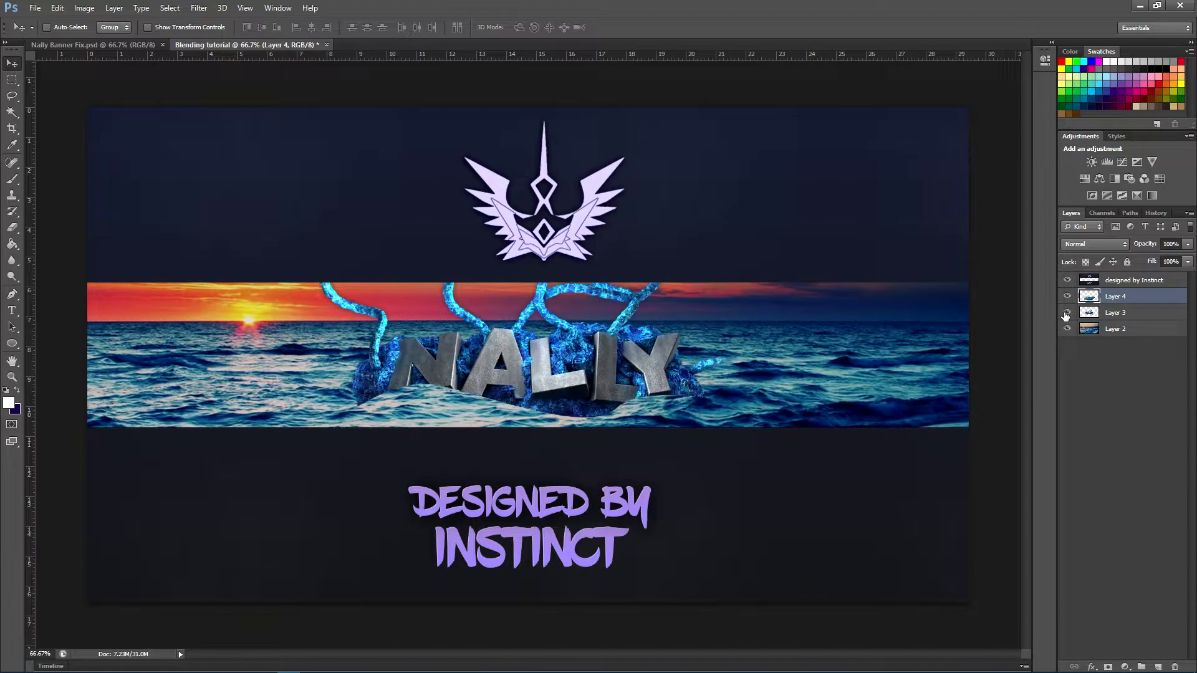
pyautogui.click(1066, 313)
pyautogui.click(1066, 314)
# Erase Layer 4's waves over the NALLY letters with a soft 160 px eraser, then select Layer 2.
pyautogui.click(12, 227)
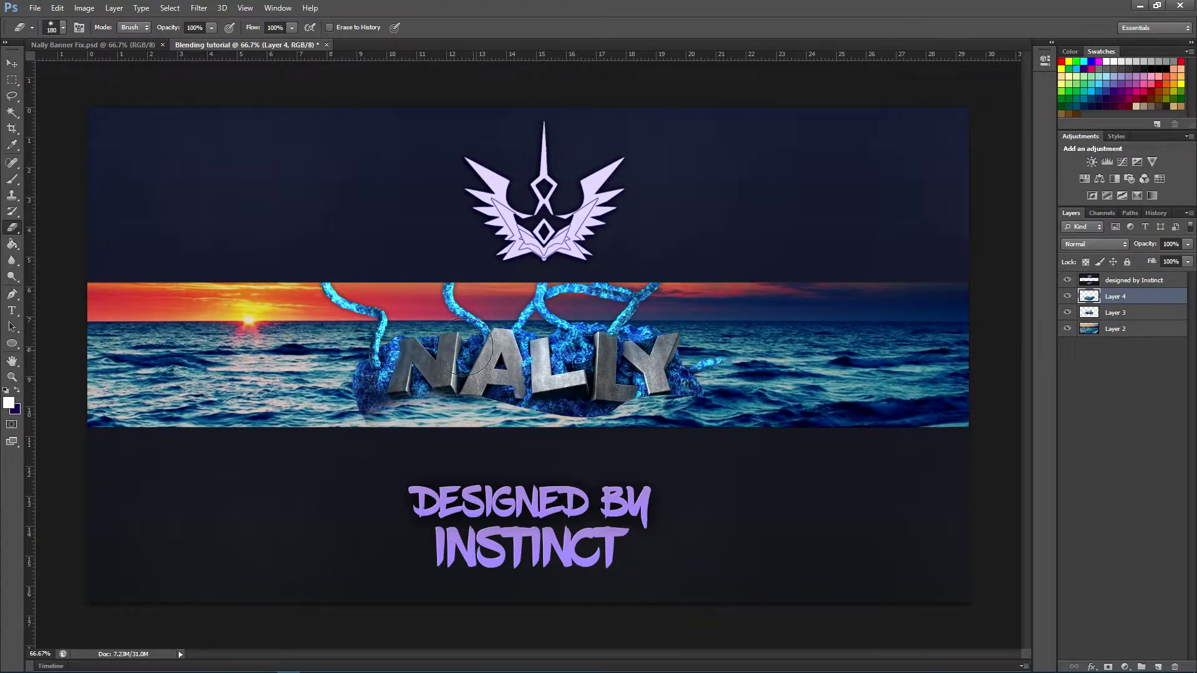
pyautogui.rightClick(561, 359)
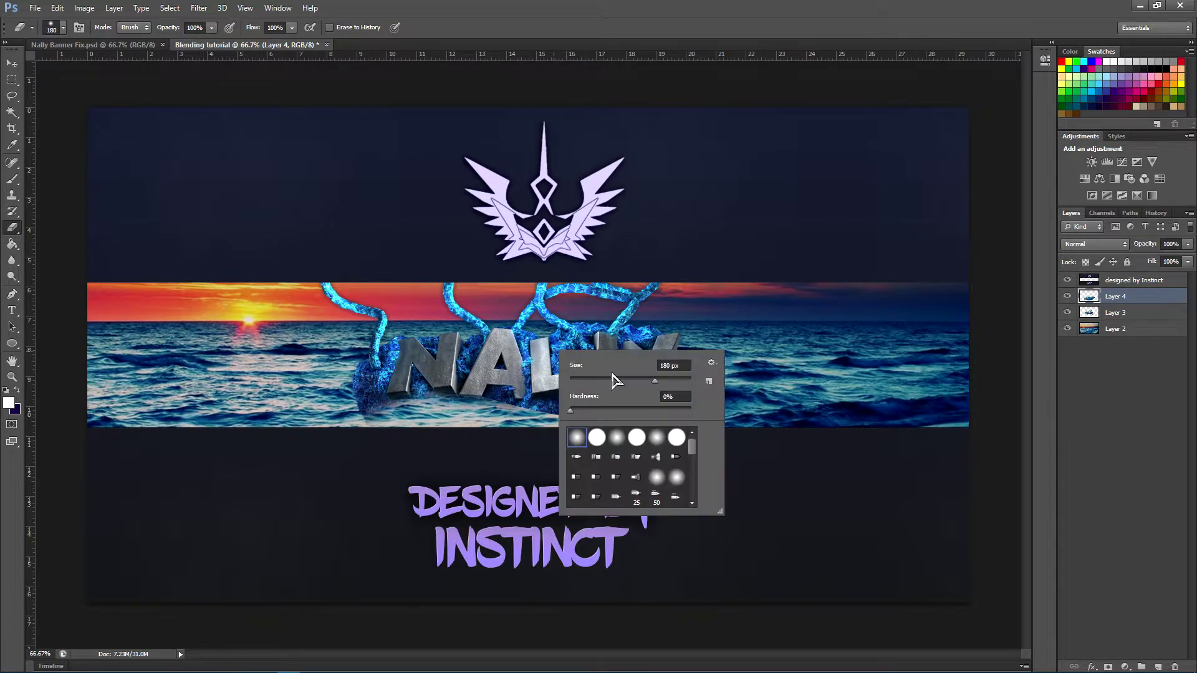
pyautogui.moveTo(657, 381); pyautogui.dragTo(648, 382)
pyautogui.click(485, 353)
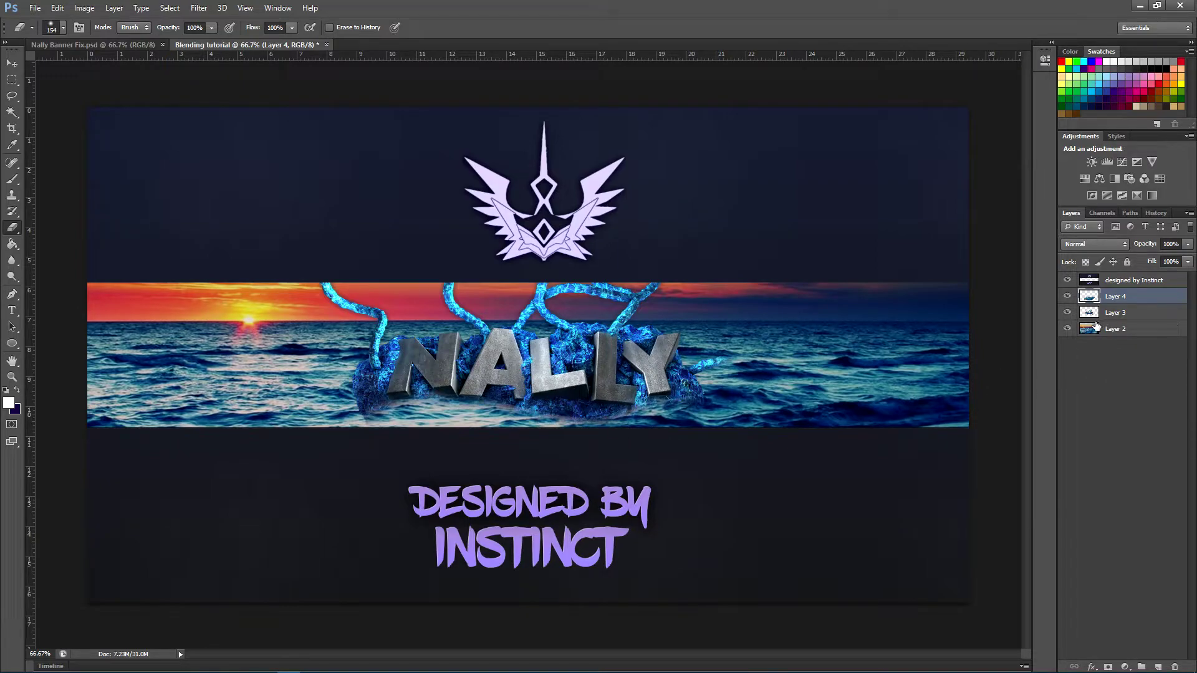
pyautogui.click(1148, 333)
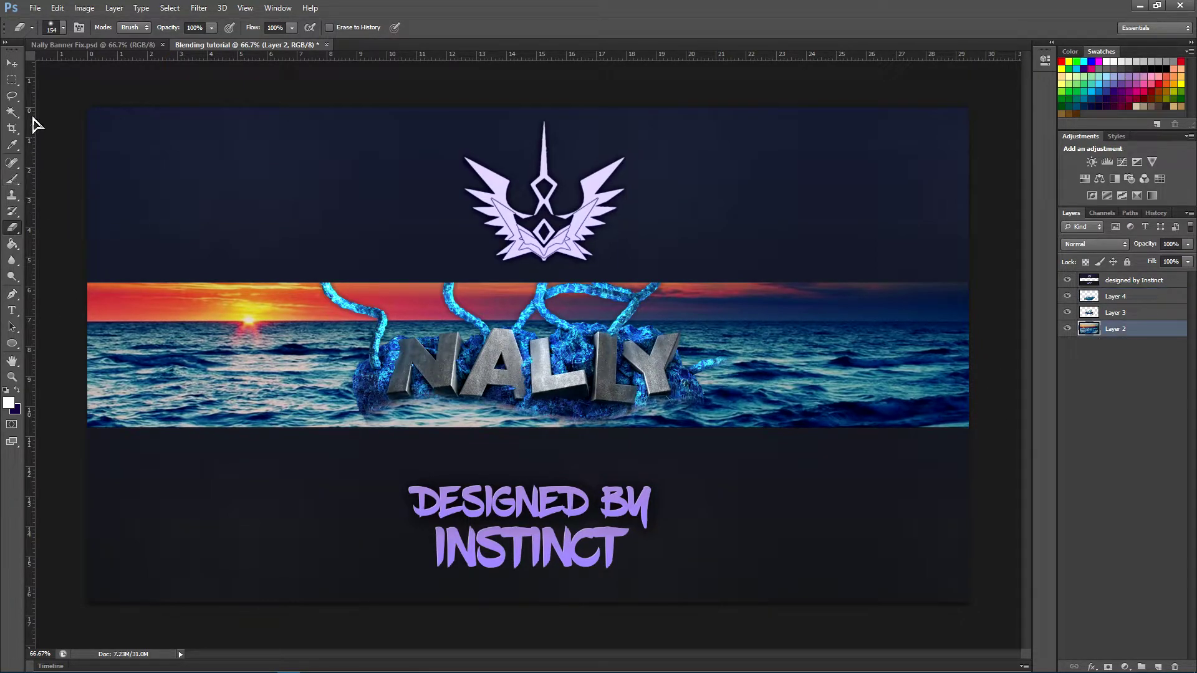
pyautogui.click(13, 295)
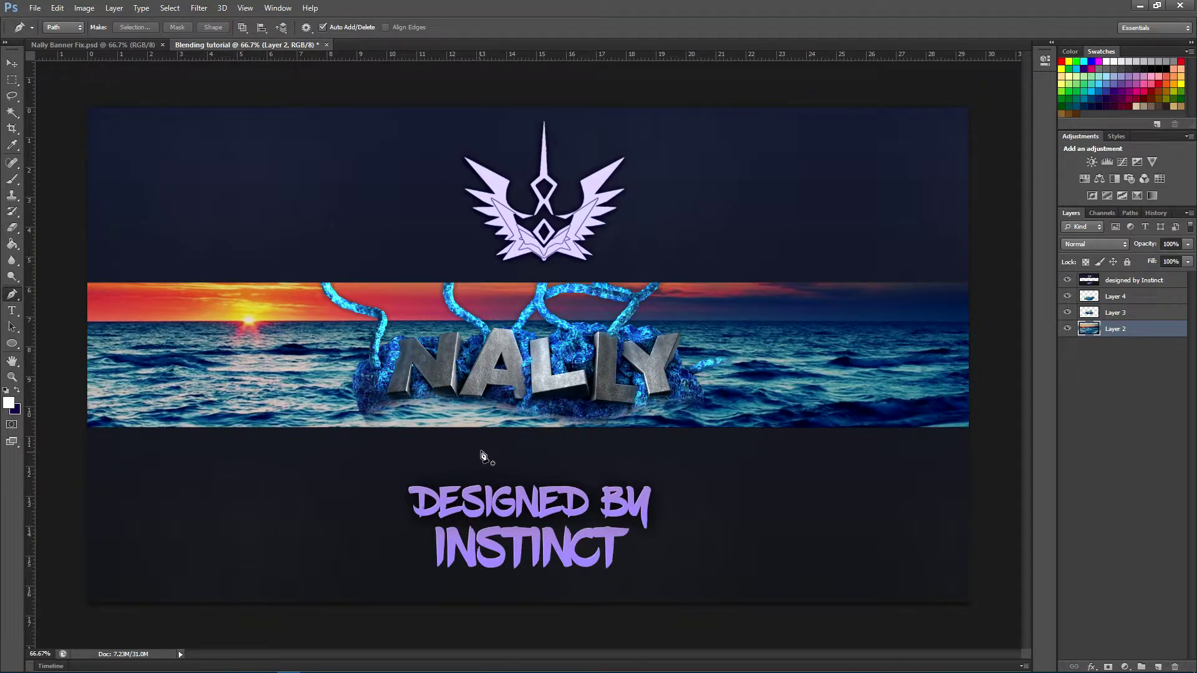
# Draw a closed path under the NALLY letters and credit text, and make it a selection.
pyautogui.click(465, 448)
pyautogui.moveTo(587, 407); pyautogui.dragTo(656, 416)
pyautogui.moveTo(753, 482); pyautogui.dragTo(761, 505)
pyautogui.moveTo(651, 556); pyautogui.dragTo(368, 534)
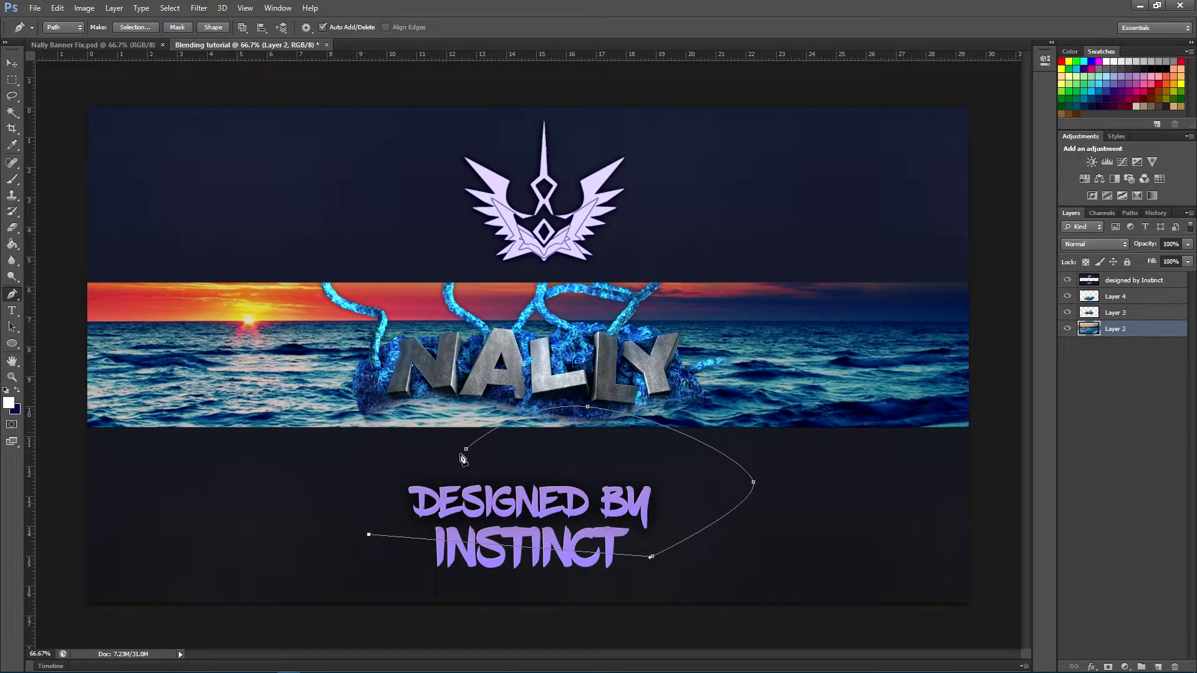
pyautogui.click(467, 451)
pyautogui.rightClick(593, 460)
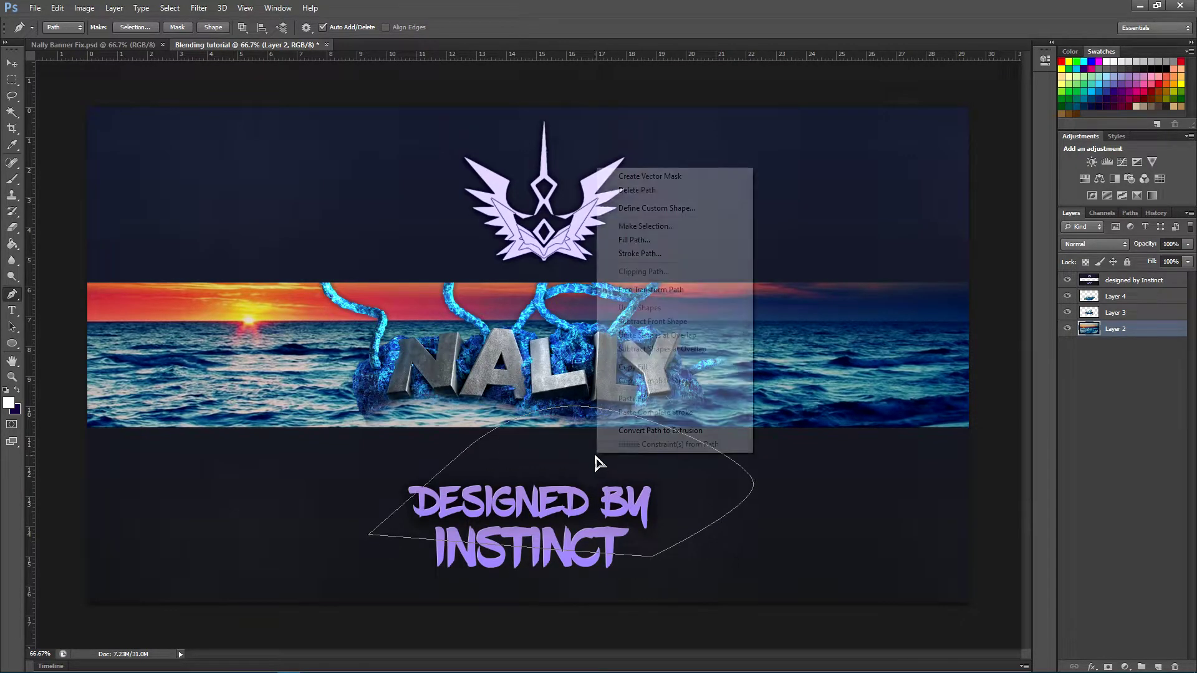
pyautogui.click(661, 229)
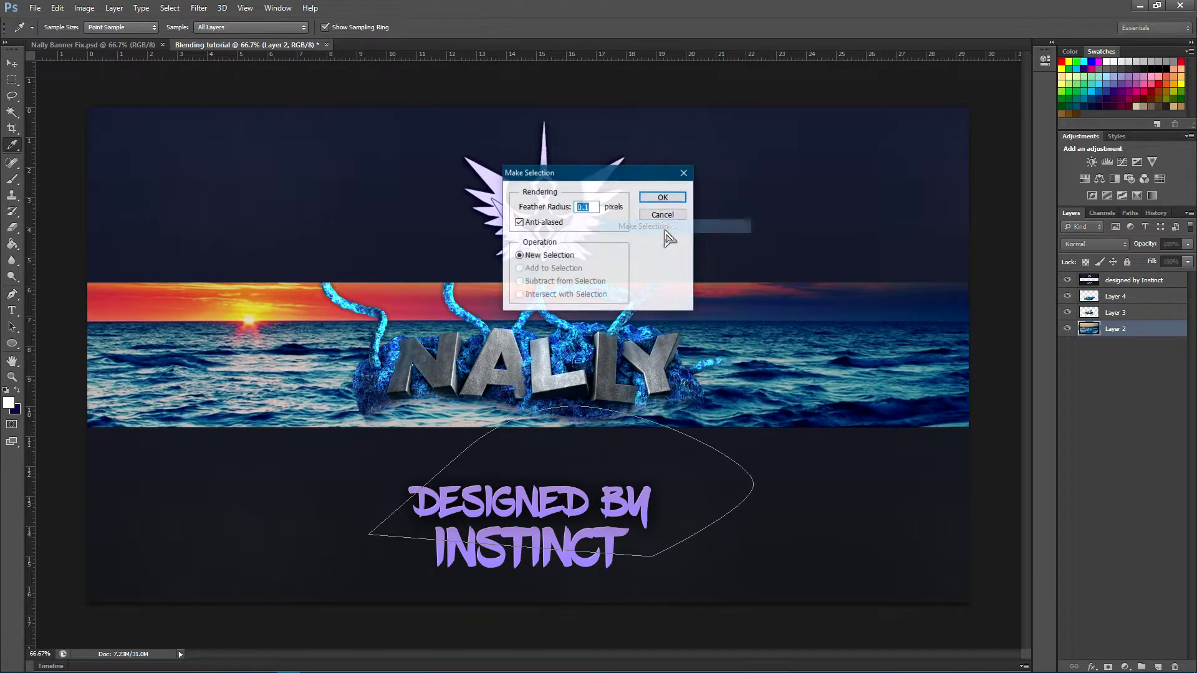
pyautogui.click(664, 193)
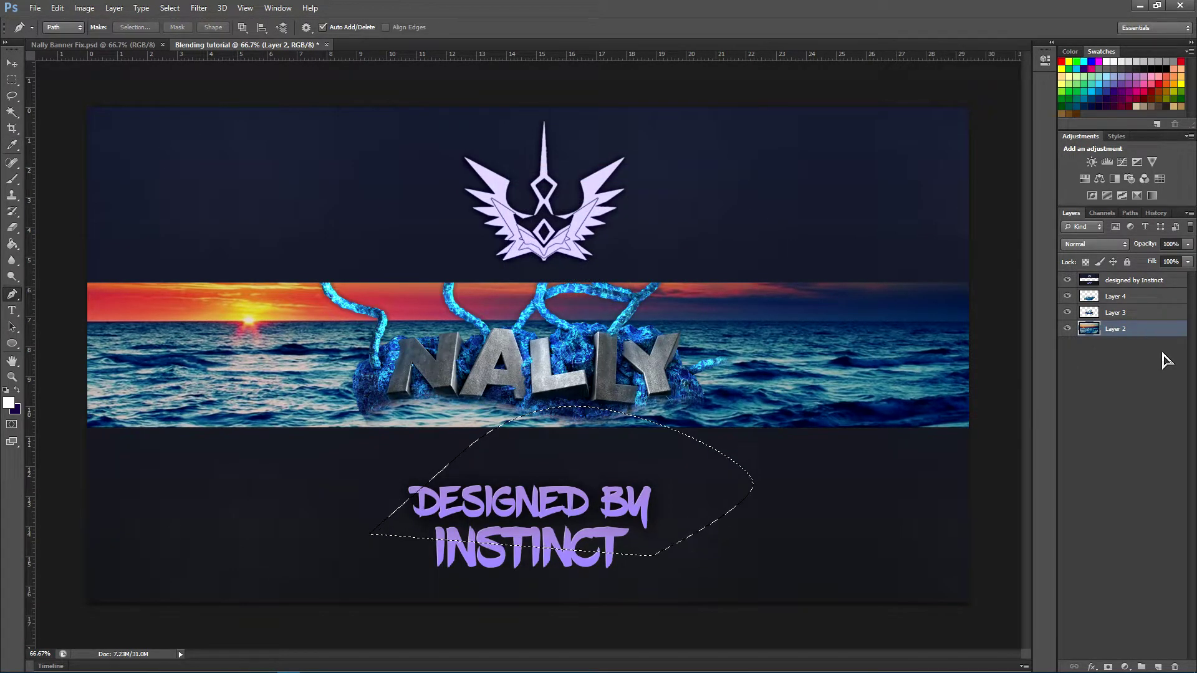
# Select Layer 3, add a new layer above it, and deselect.
pyautogui.hotkey('alt', '.')
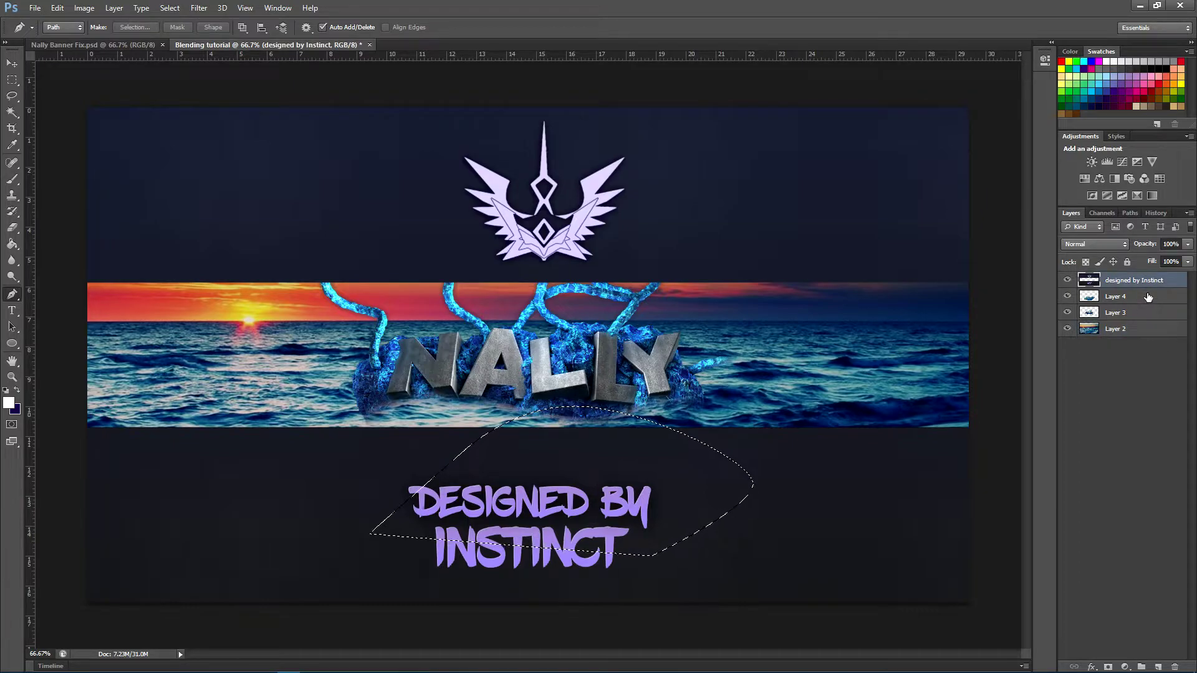
pyautogui.hotkey('alt', '[')
pyautogui.hotkey('alt', '[')
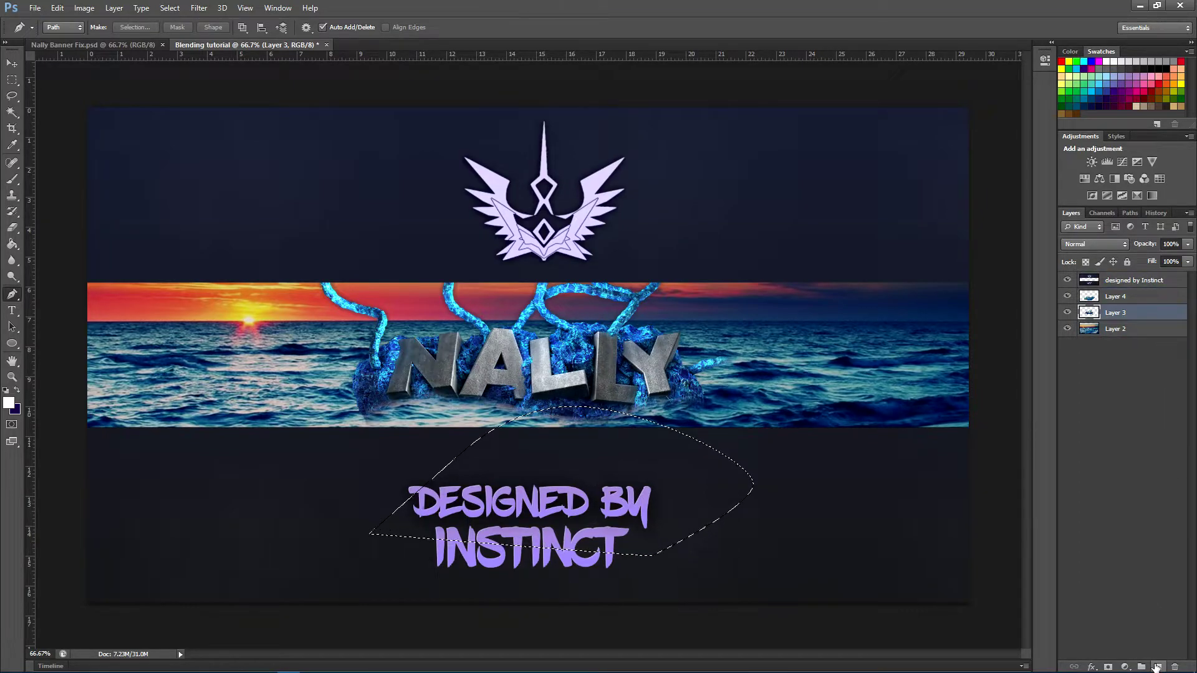
pyautogui.click(1155, 667)
pyautogui.hotkey('ctrl', 'd')
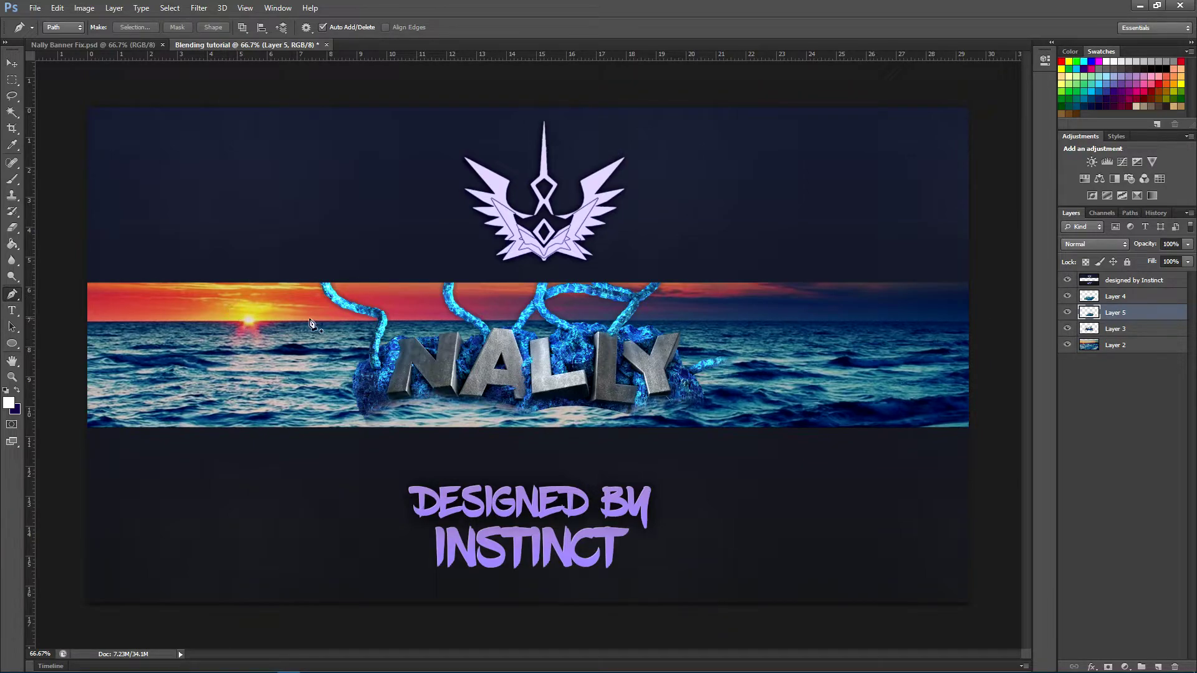
# Erase Layer 5 around the second L of NALLY and toggle it to compare.
pyautogui.click(12, 227)
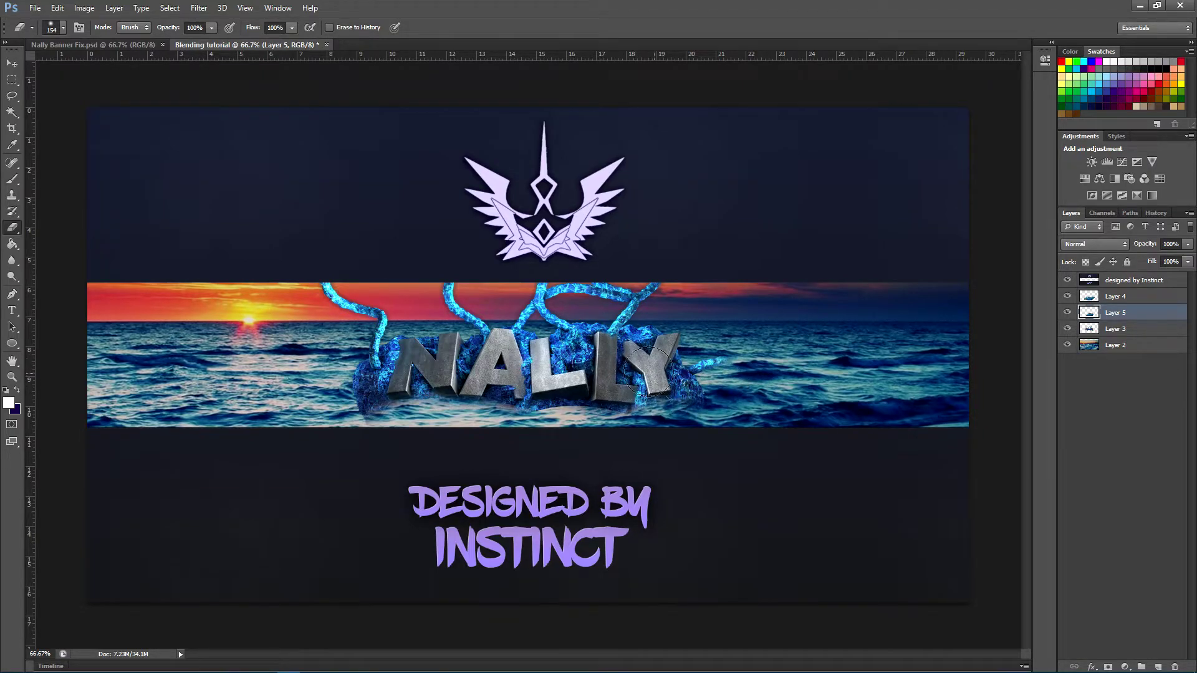
pyautogui.moveTo(580, 366)
pyautogui.mouseDown()
pyautogui.moveTo(633, 376)
pyautogui.moveTo(538, 367)
pyautogui.moveTo(616, 377)
pyautogui.moveTo(565, 374)
pyautogui.mouseUp()
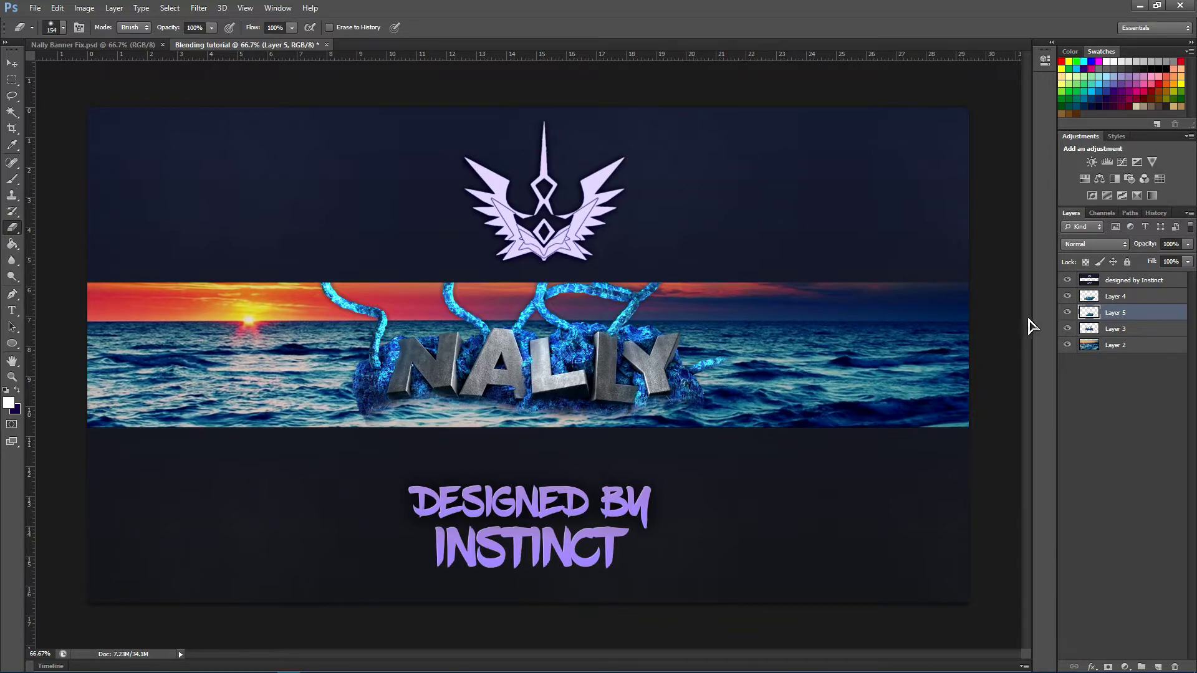
pyautogui.click(1066, 312)
pyautogui.click(1067, 312)
# Select Layers 4 and 5 together.
pyautogui.click(1156, 349)
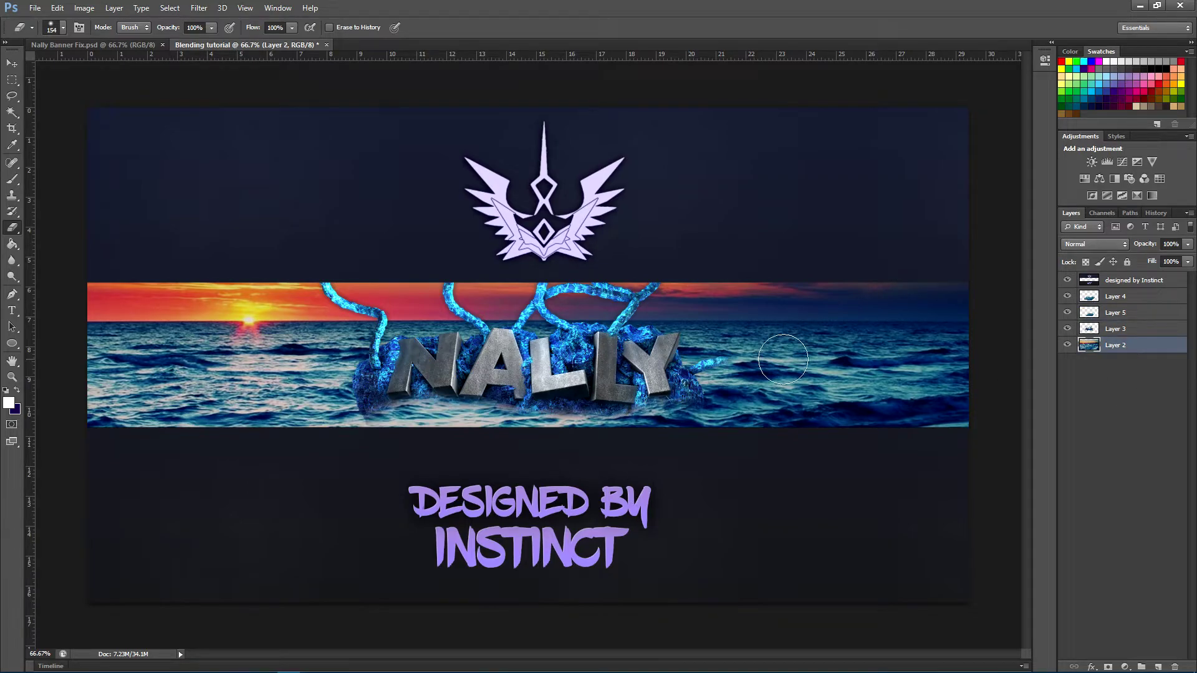
pyautogui.click(1156, 298)
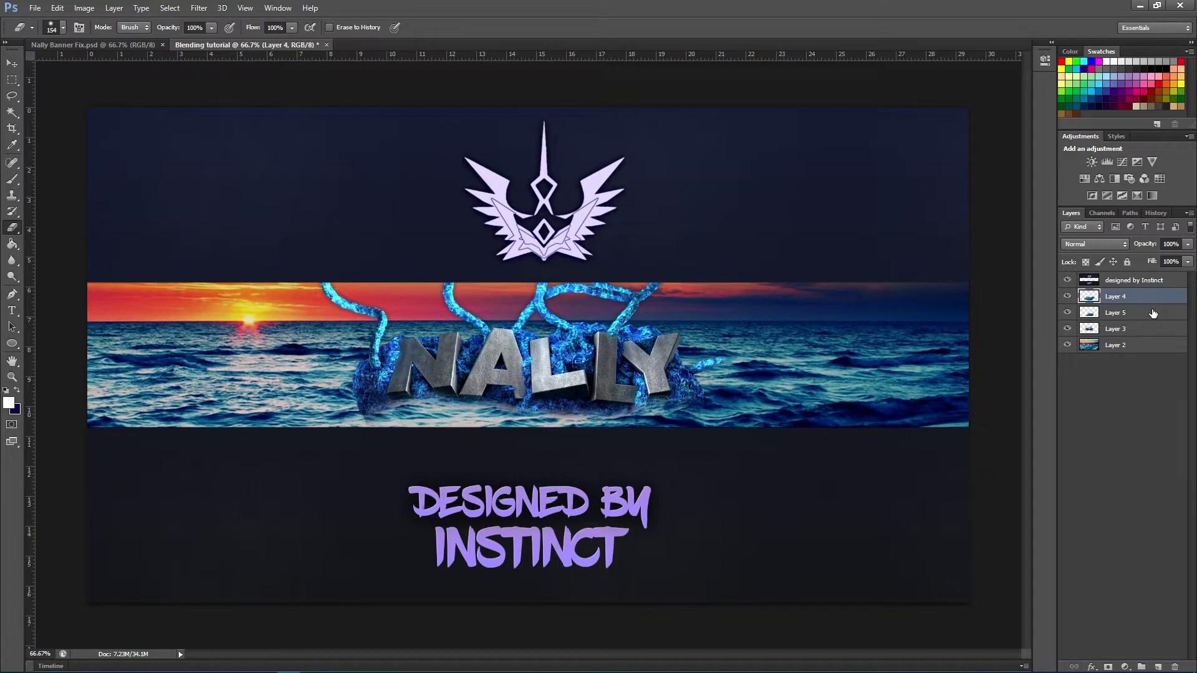
pyautogui.keyDown('shift'); pyautogui.click(1152, 313); pyautogui.keyUp('shift')
# Reselect Layers 4 and 5 and merge them into Layer 4.
pyautogui.rightClick(1152, 313)
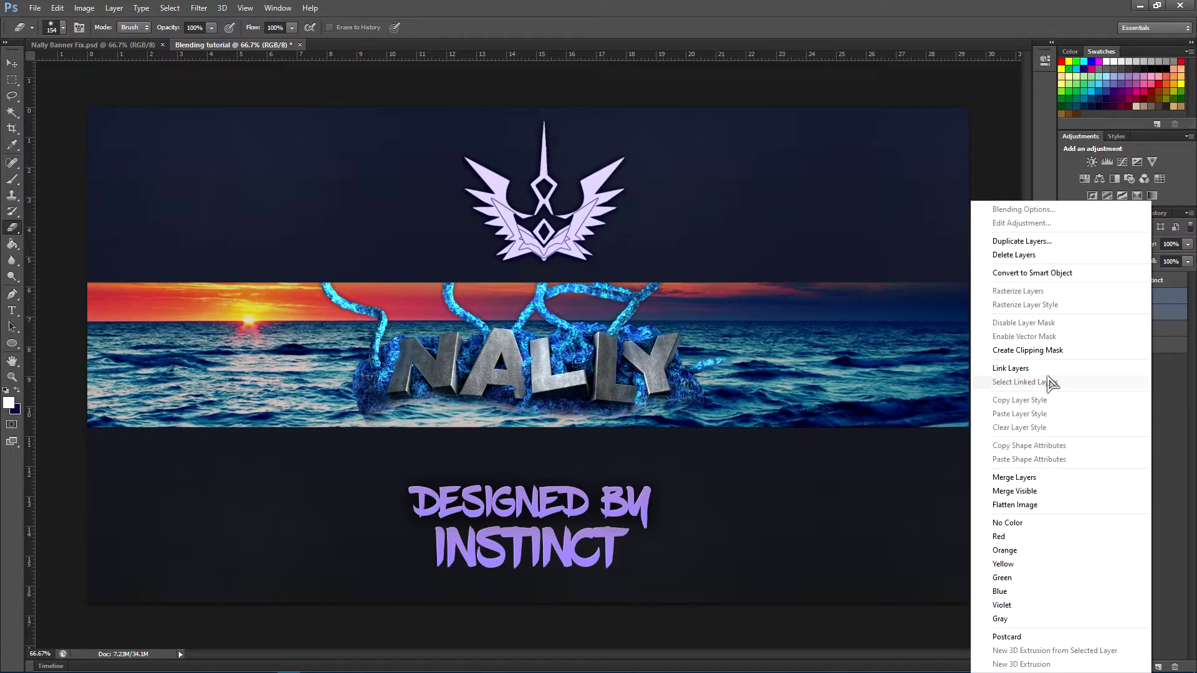
pyautogui.click(1174, 309)
pyautogui.click(1159, 319)
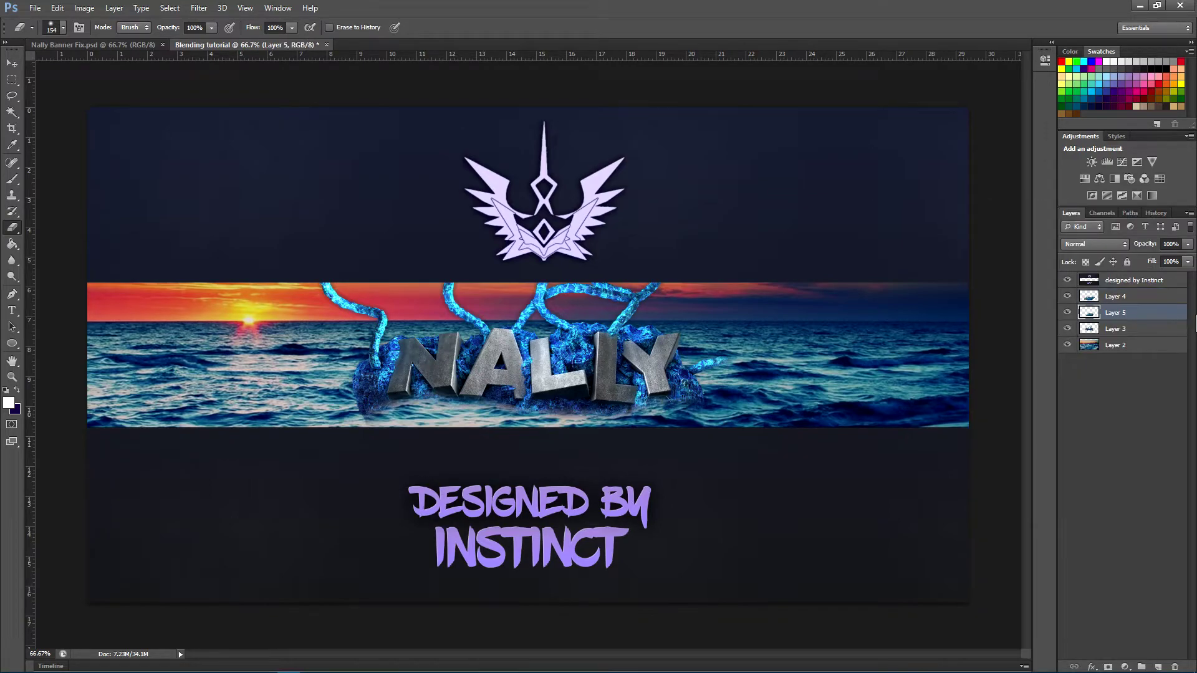
pyautogui.keyDown('shift'); pyautogui.click(1151, 306); pyautogui.keyUp('shift')
pyautogui.rightClick(1151, 306)
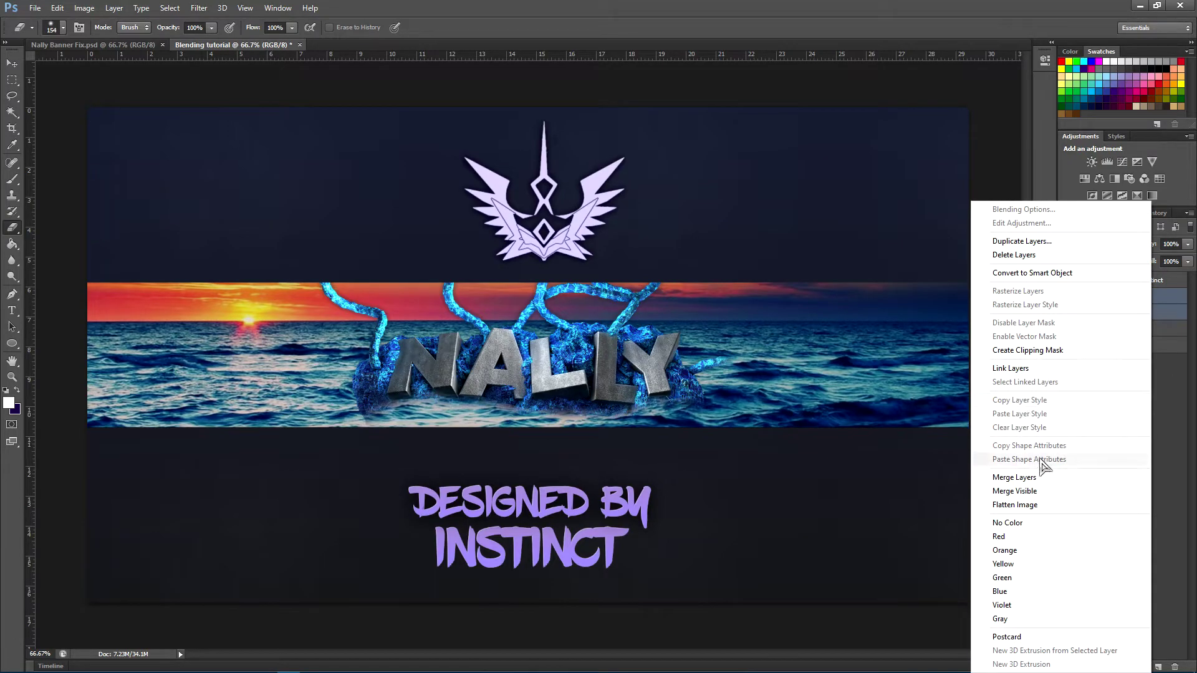
pyautogui.click(1028, 477)
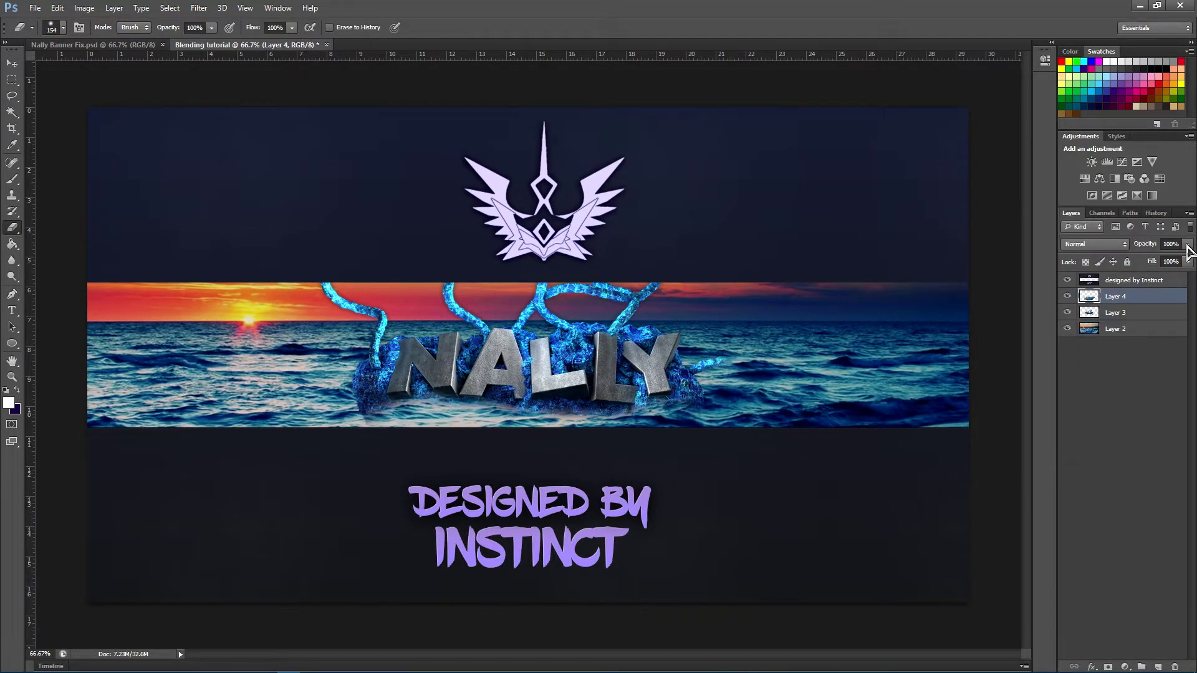
# Set Layer 4 opacity to 90% and zoom in and out to check the blend.
pyautogui.moveTo(1187, 247); pyautogui.dragTo(1178, 263)
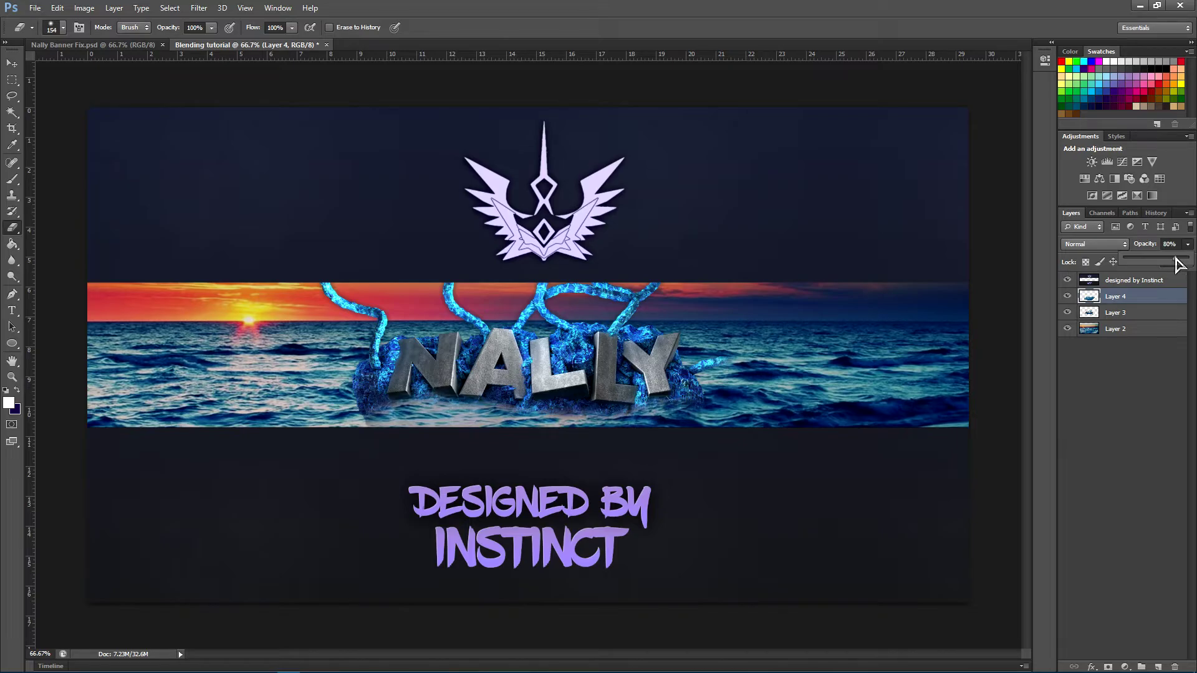
pyautogui.click(12, 376)
pyautogui.click(523, 419)
pyautogui.moveTo(523, 419); pyautogui.dragTo(521, 416)
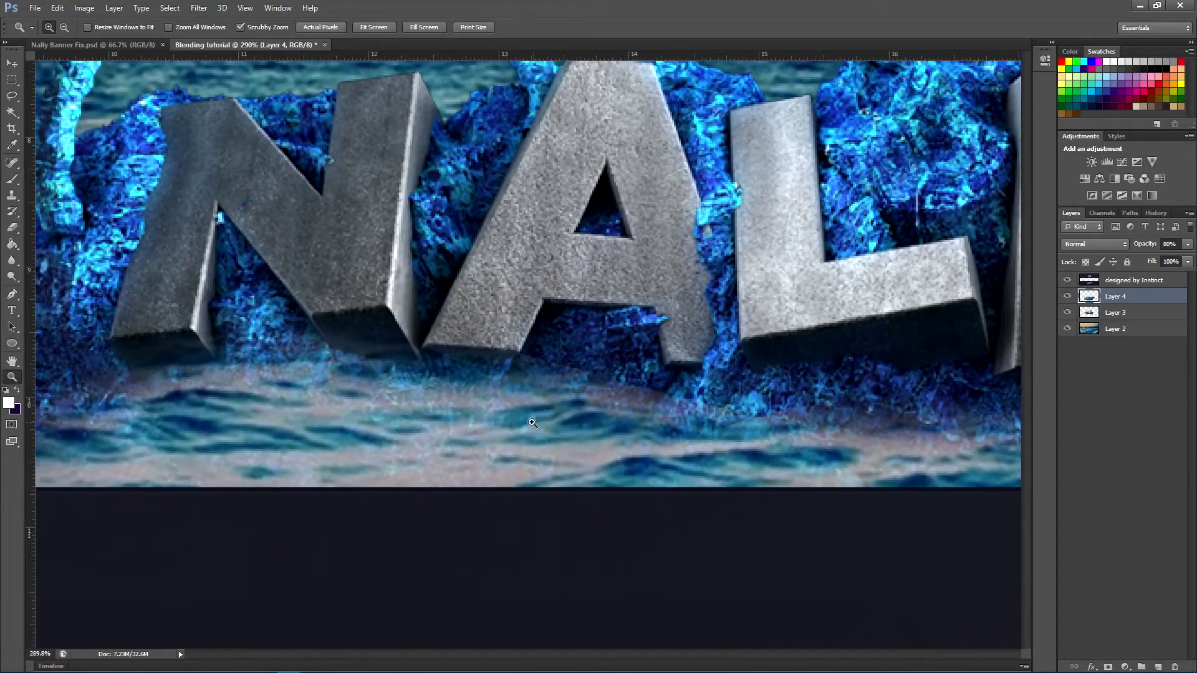
pyautogui.click(1188, 261)
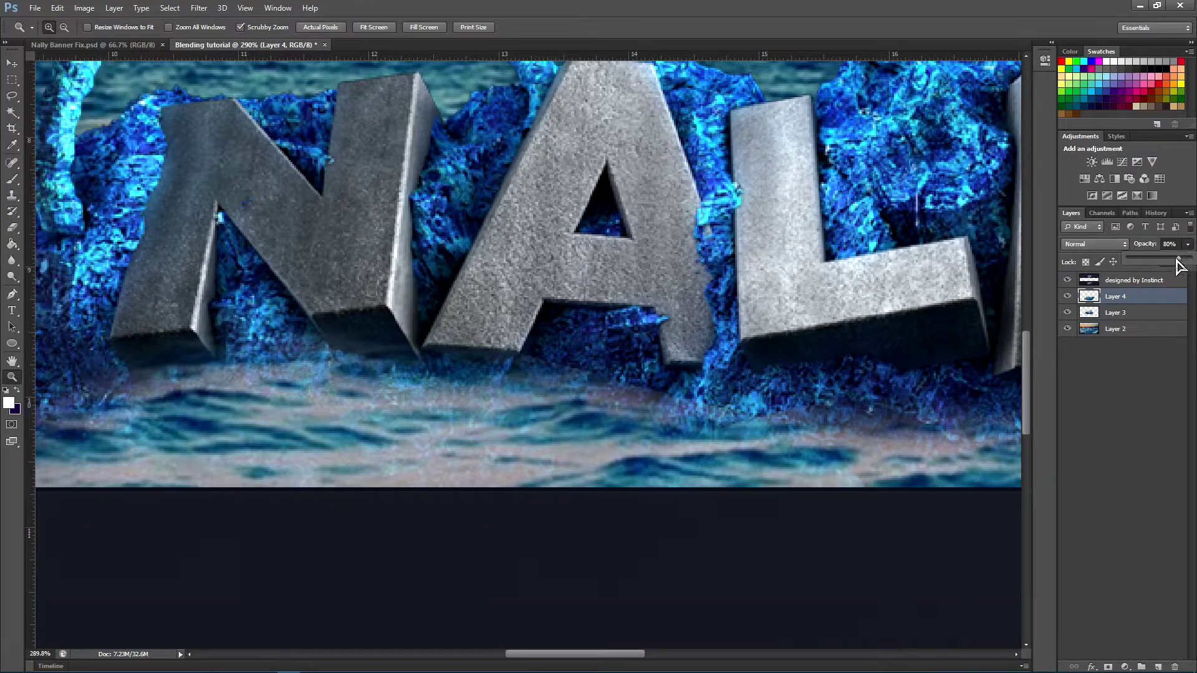
pyautogui.moveTo(1183, 265); pyautogui.dragTo(1188, 265)
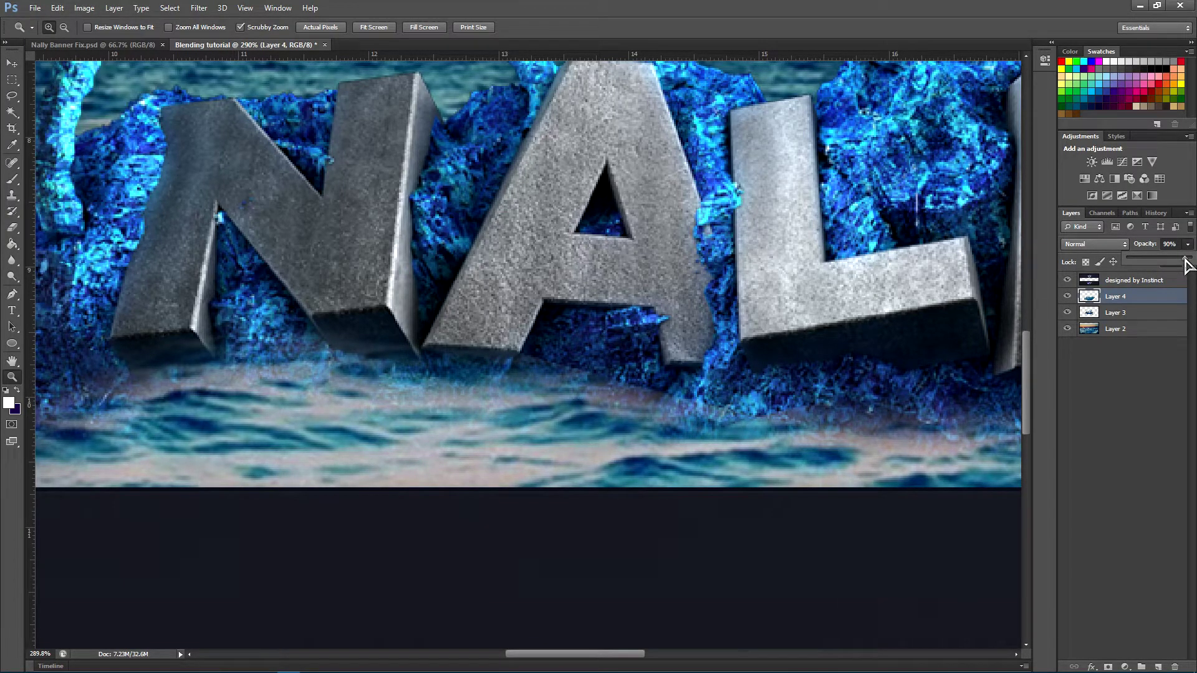
pyautogui.moveTo(469, 392); pyautogui.dragTo(717, 364)
pyautogui.moveTo(381, 422); pyautogui.dragTo(399, 448)
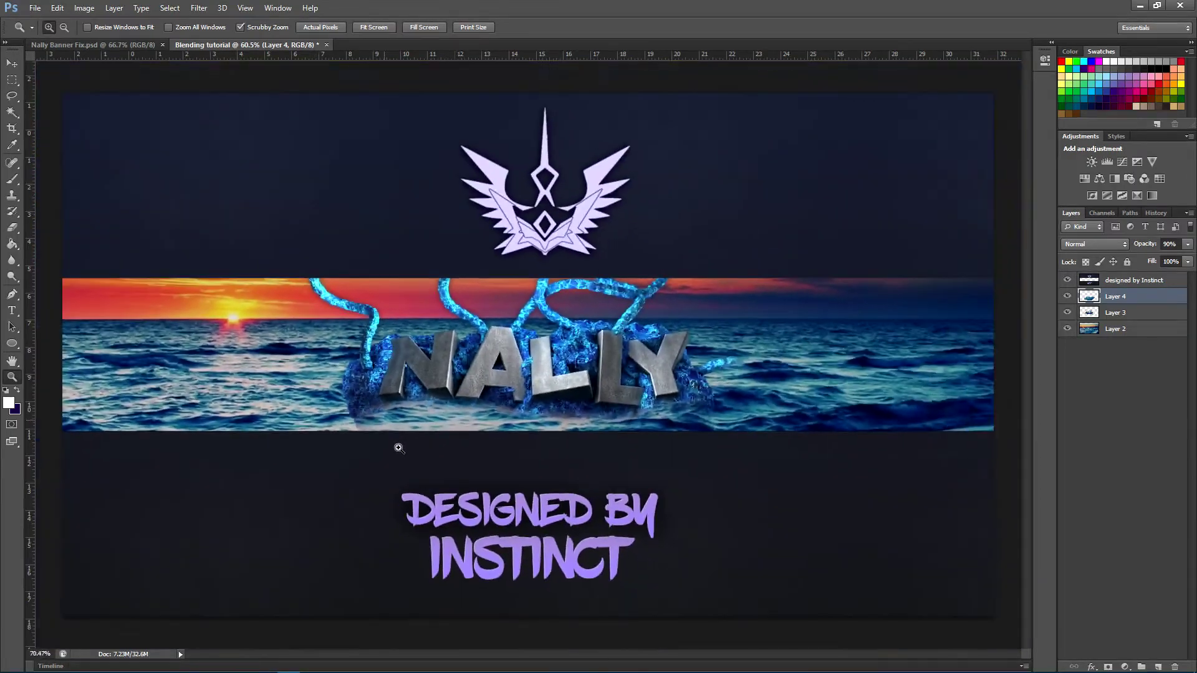
# Switch to the Nally Banner Fix.psd document.
pyautogui.click(121, 45)
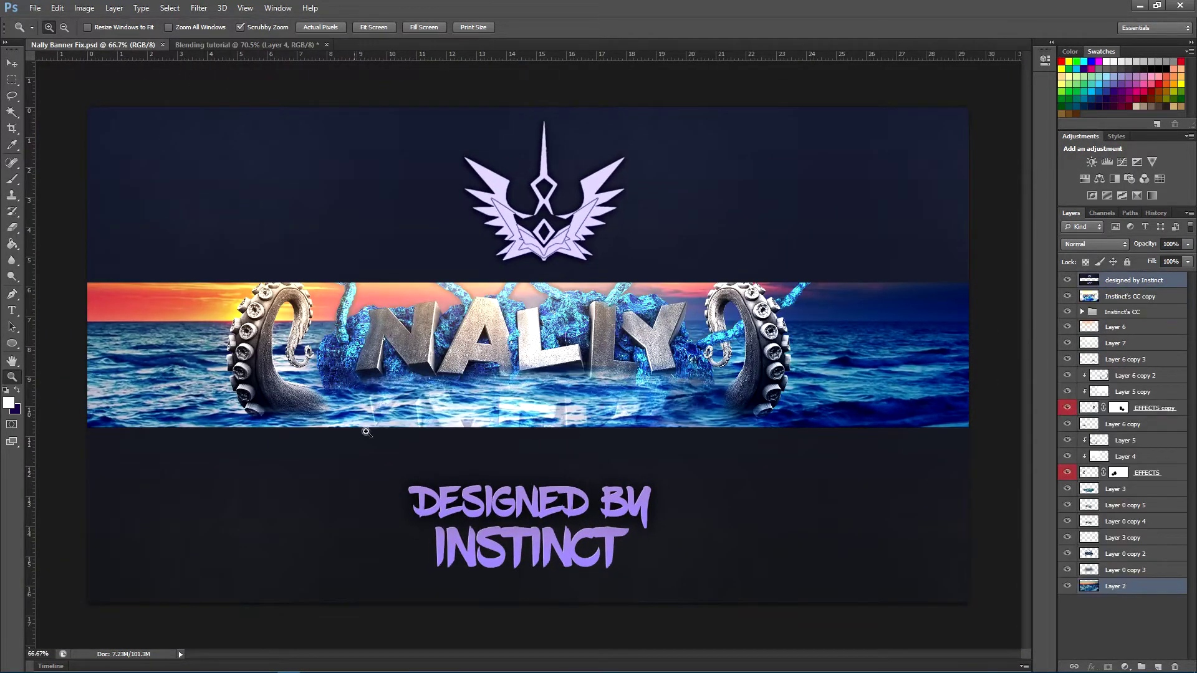